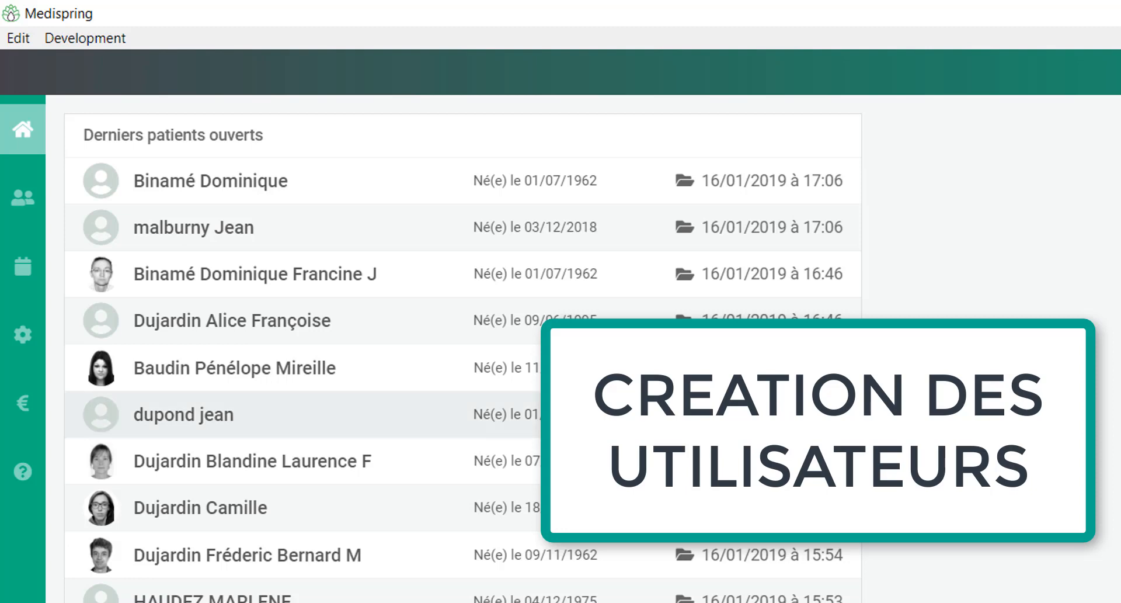
Open the list of all users in the settings and open the first user's record for editing
click(23, 335)
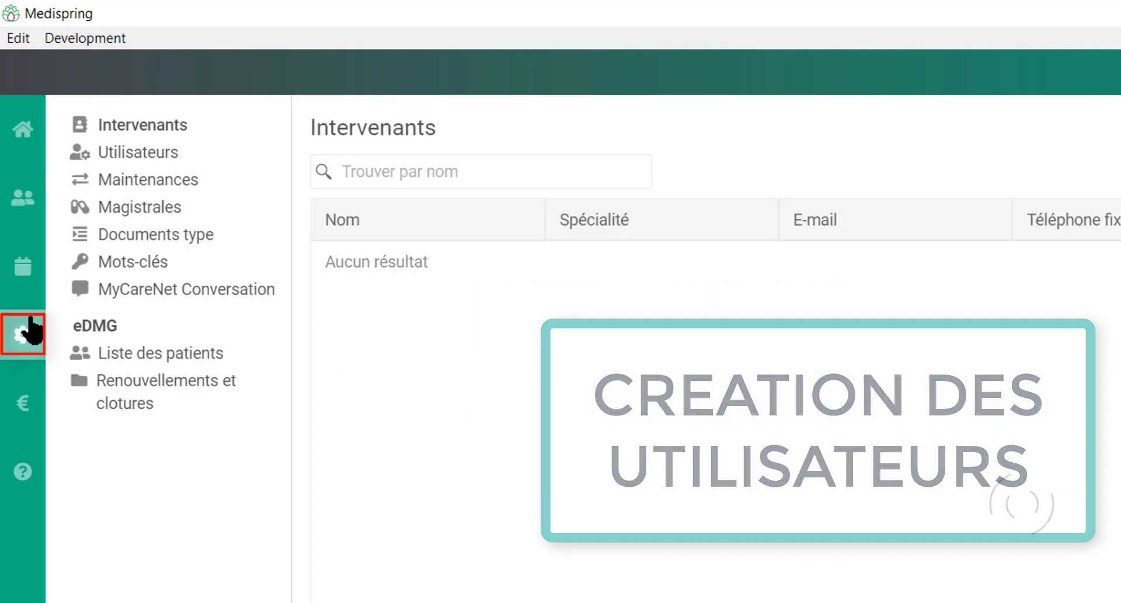
click(133, 157)
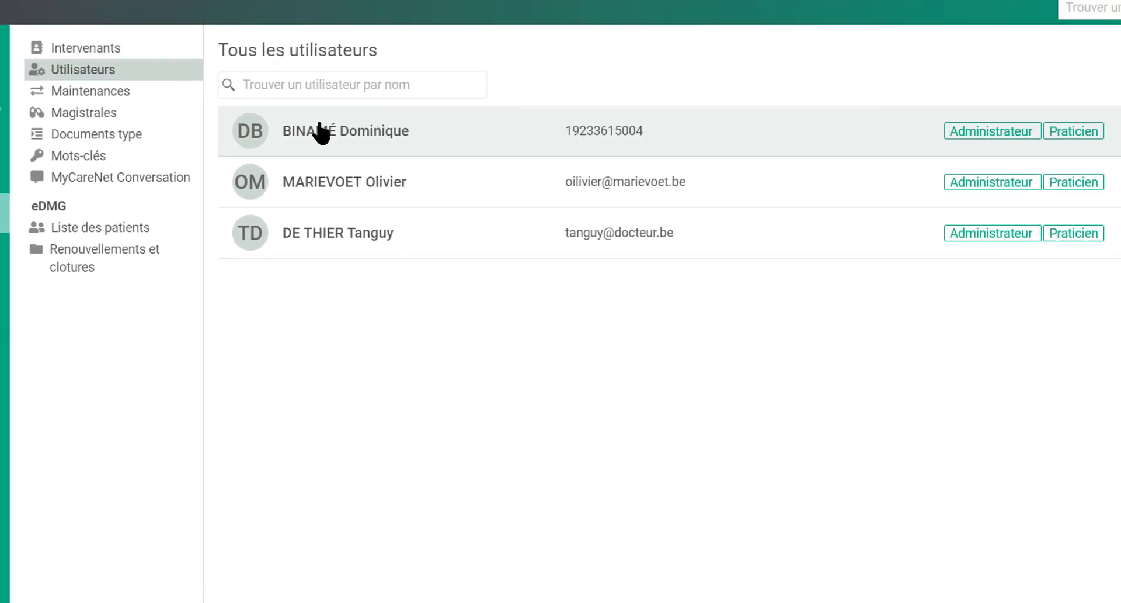
click(320, 130)
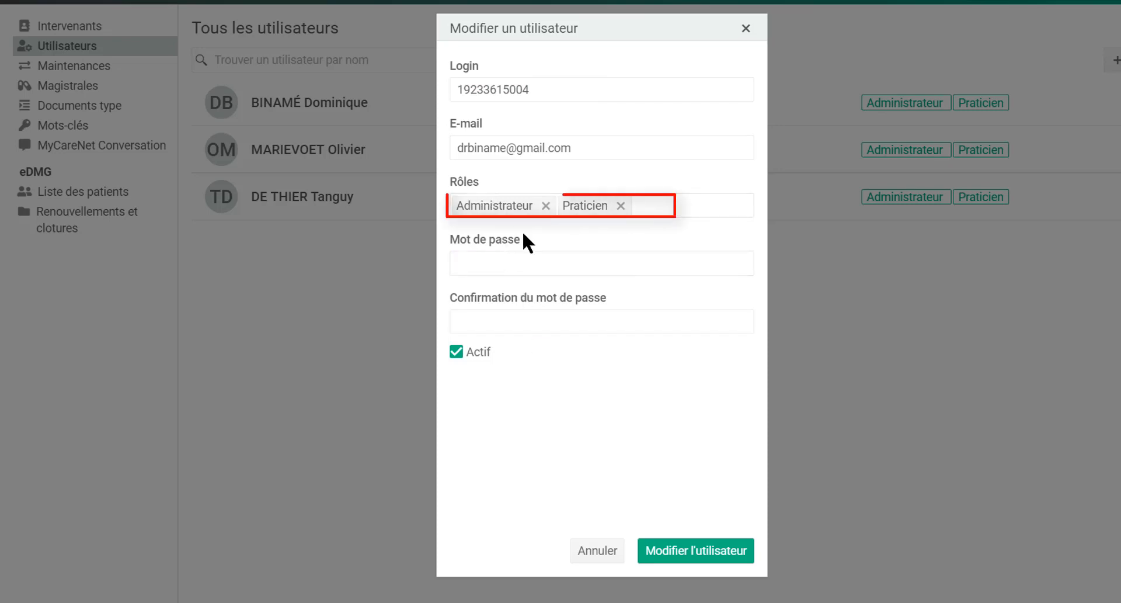
Try out the user's role options by removing and re-adding Praticien and replacing it with Secrétaire
click(621, 206)
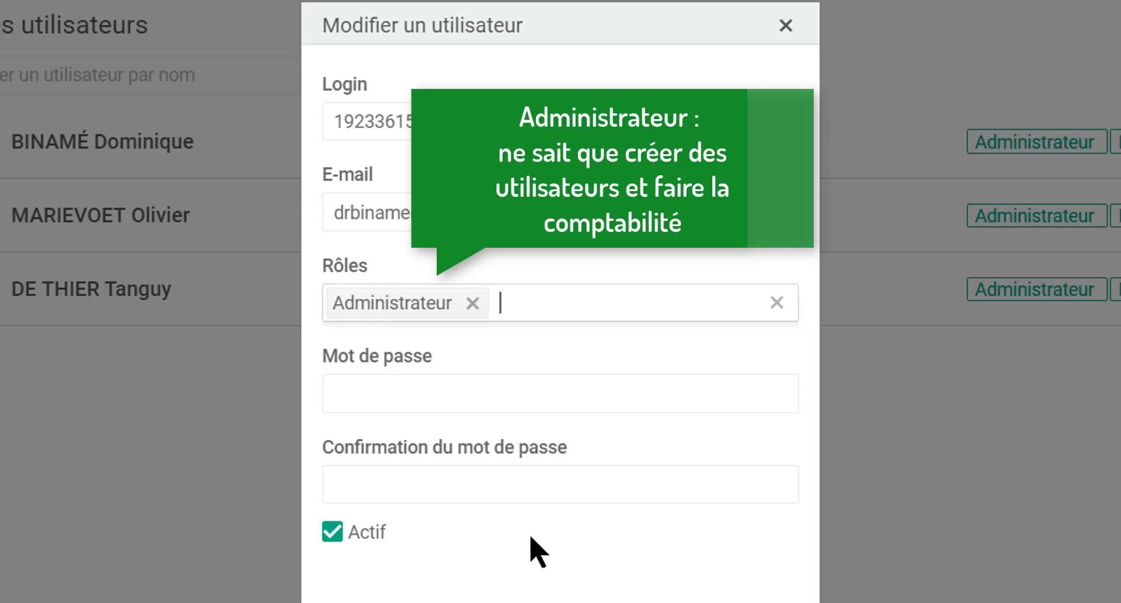
click(578, 298)
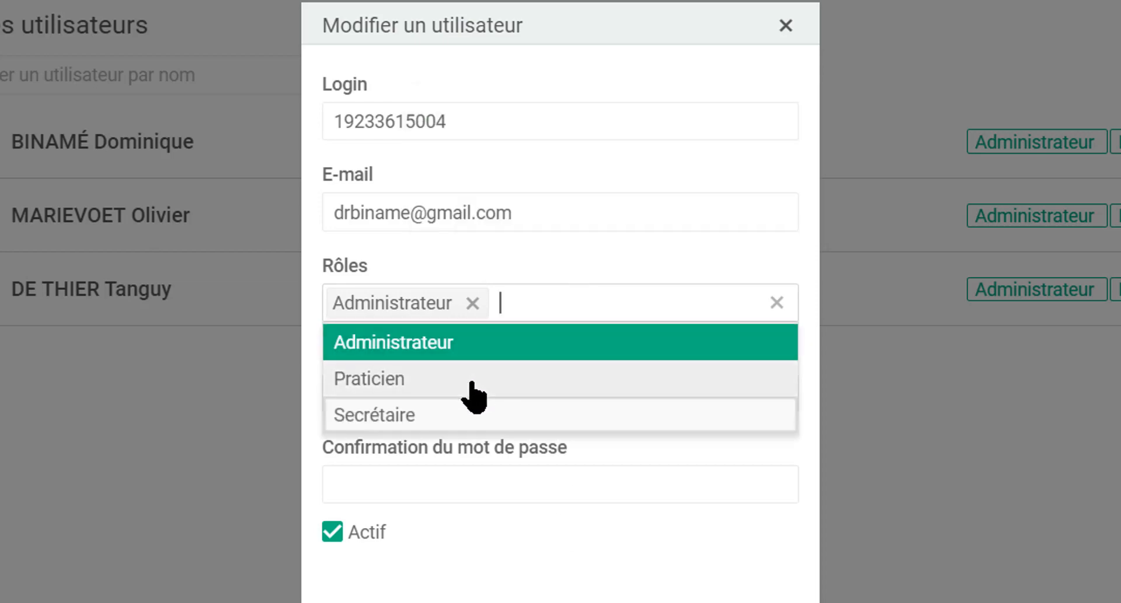
click(479, 379)
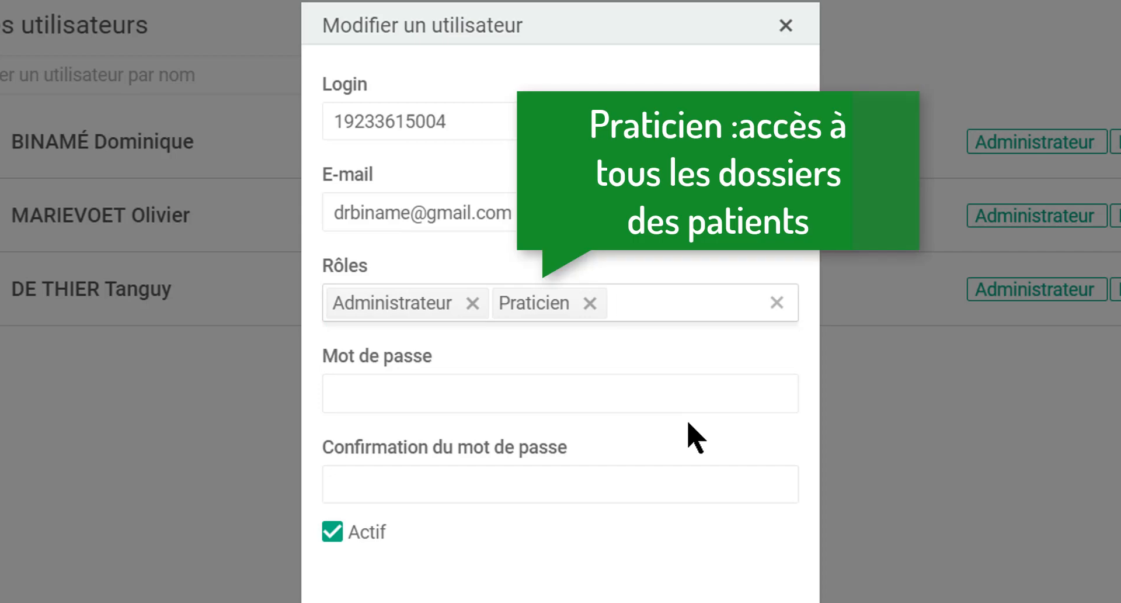
click(589, 302)
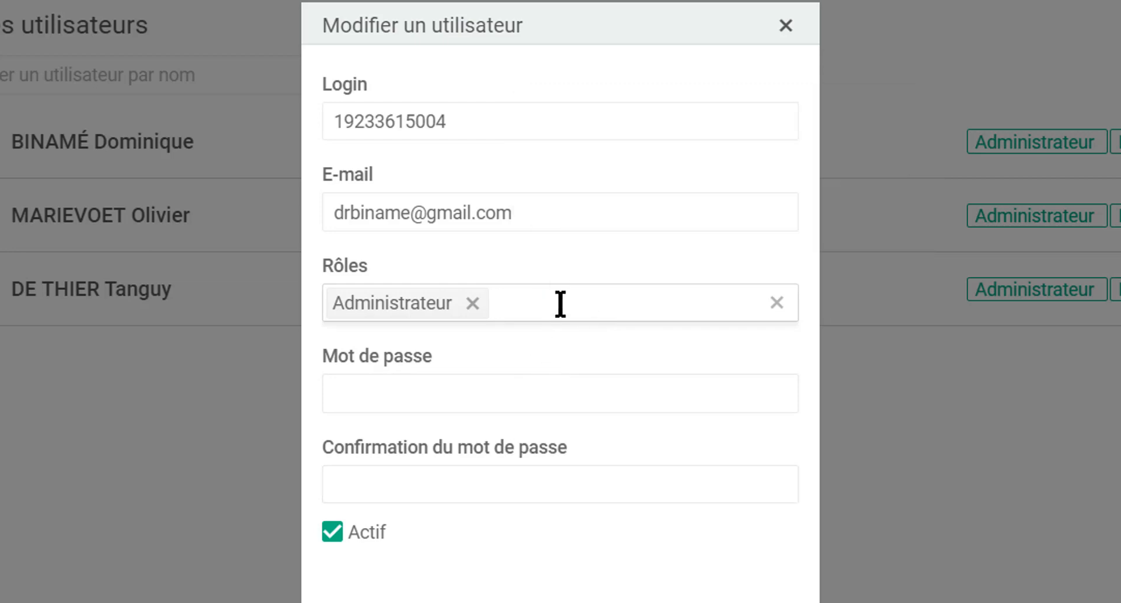
click(561, 303)
click(435, 416)
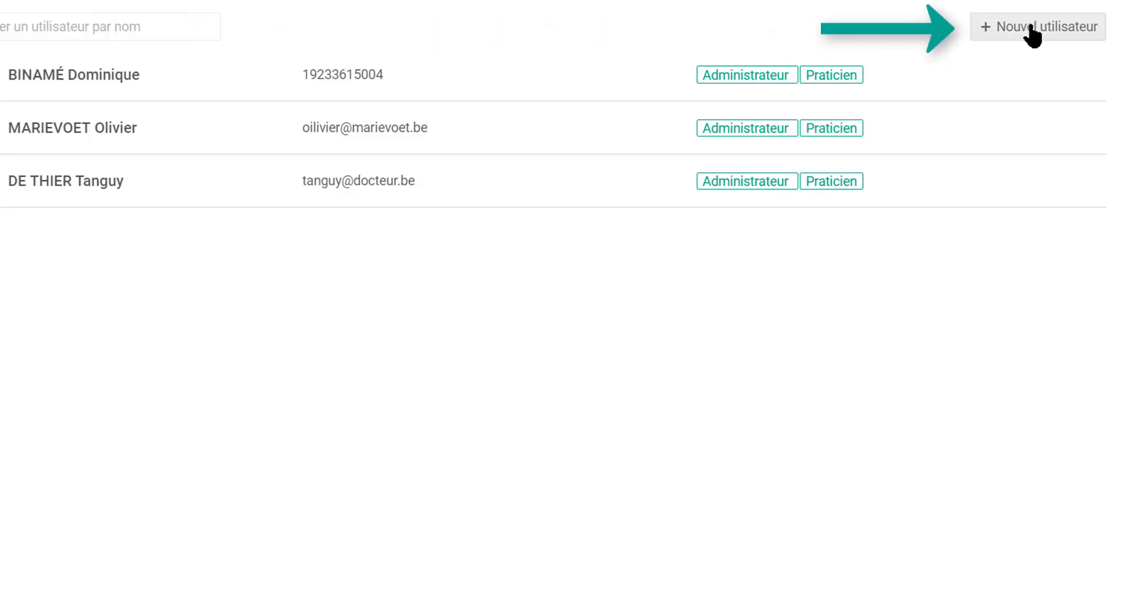
Create a new user account with the Praticien role and mark it as Actif
click(1032, 37)
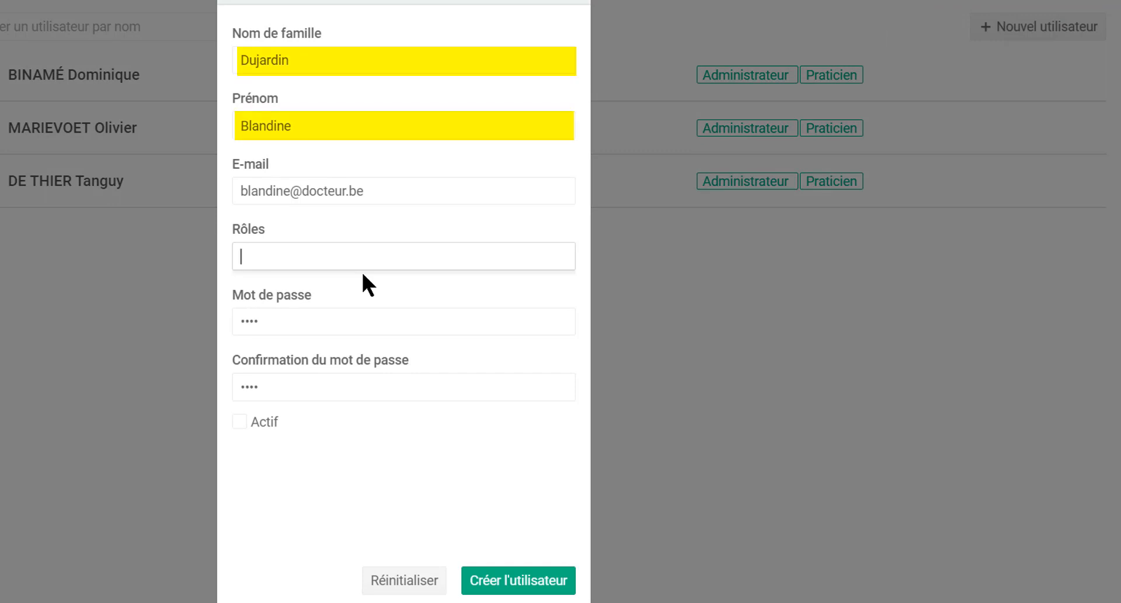
click(299, 256)
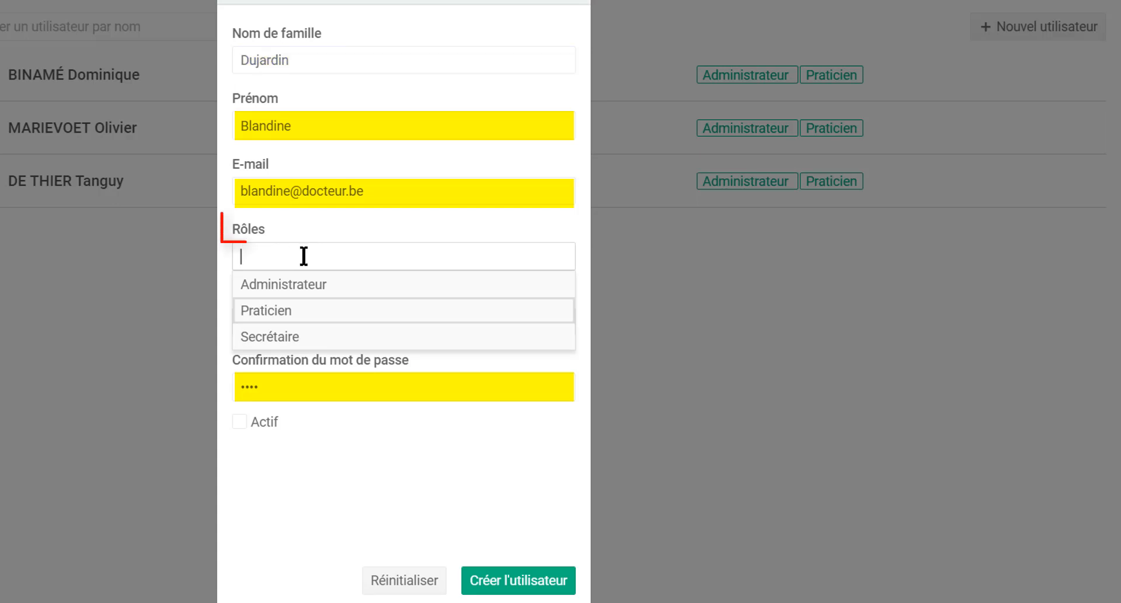
click(288, 316)
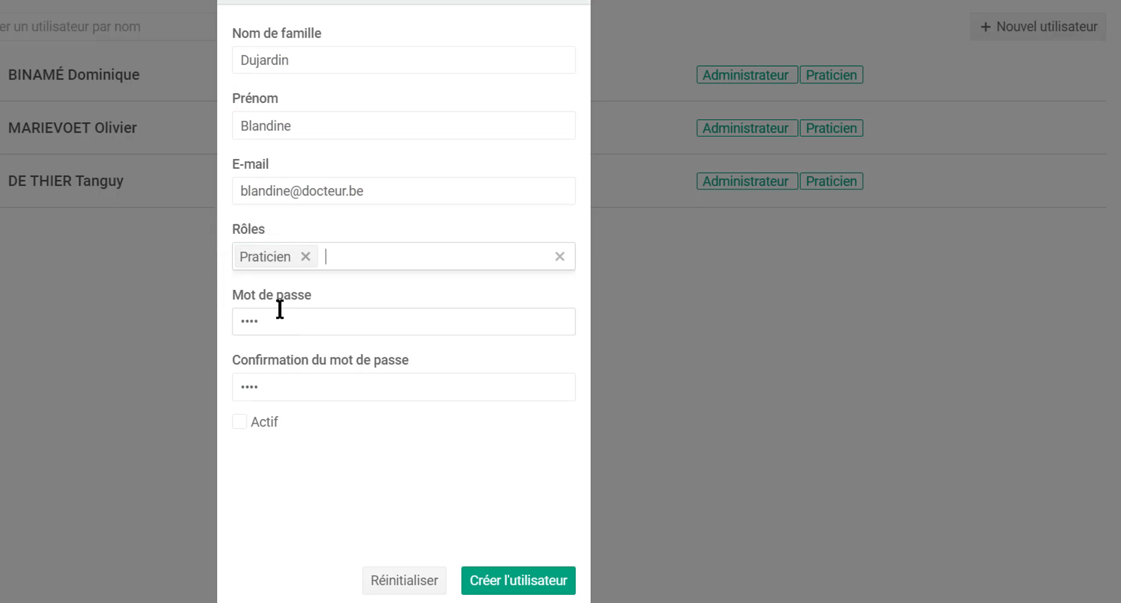
click(240, 423)
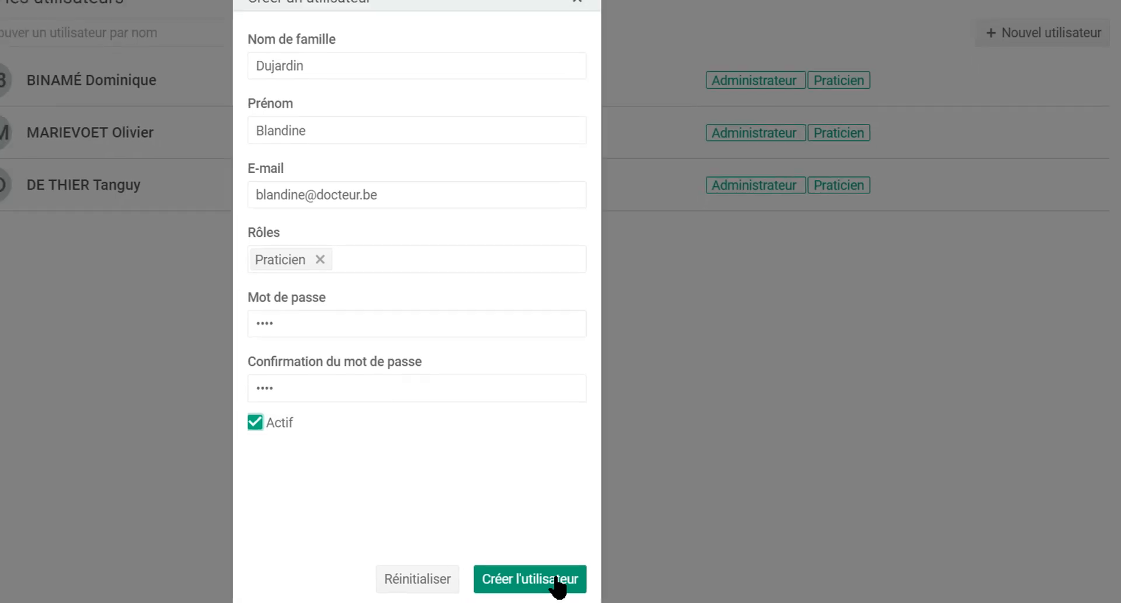
click(546, 580)
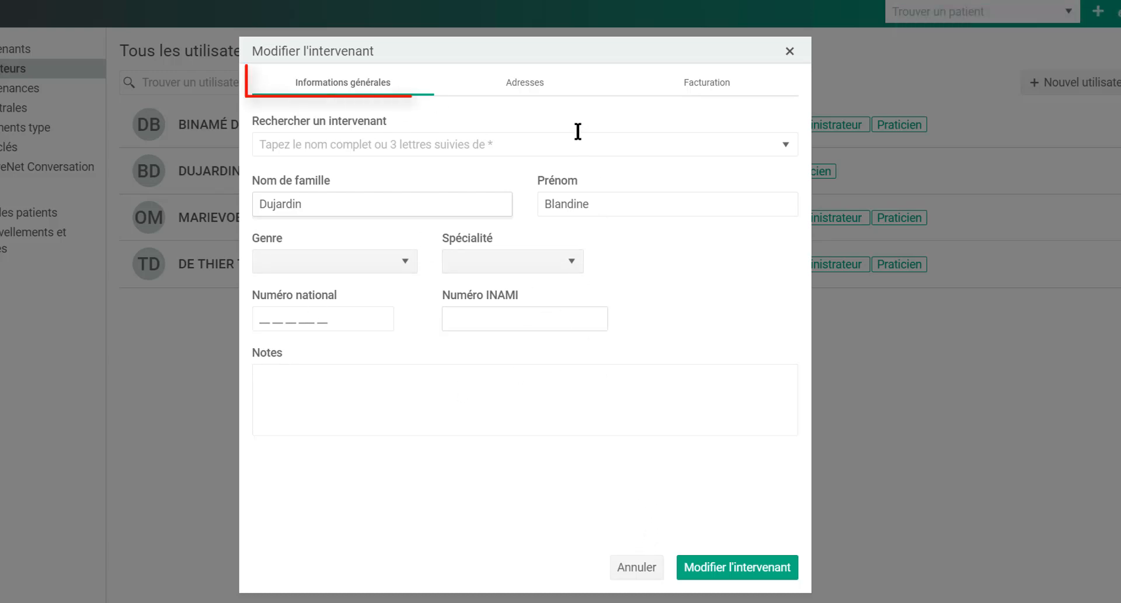
Check the Adresses and Facturation sections of the new user's practitioner record and save the record
click(542, 91)
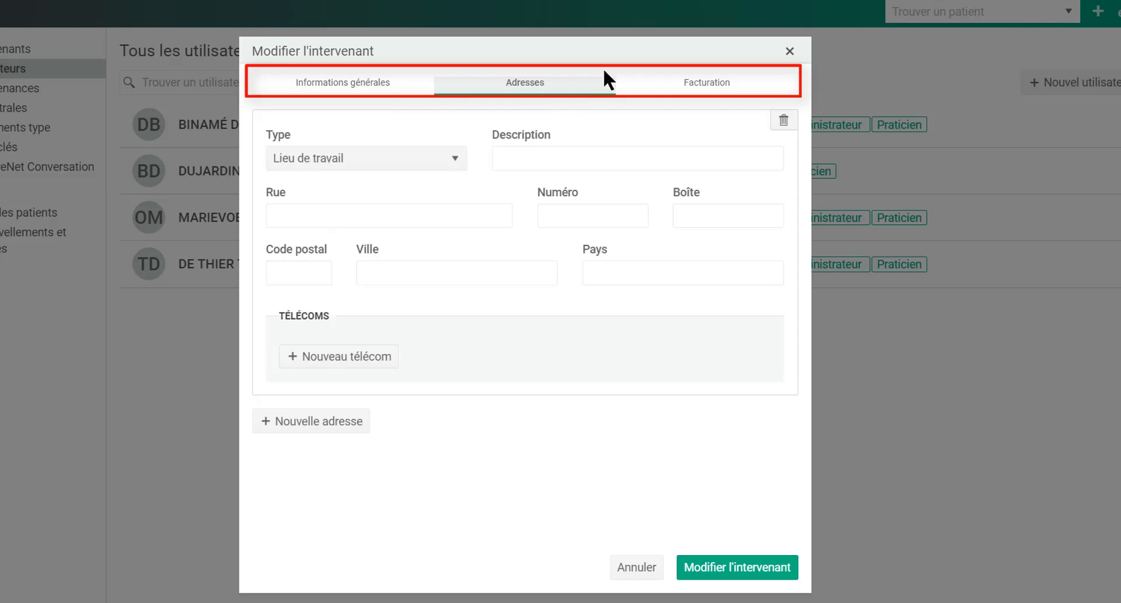
click(697, 89)
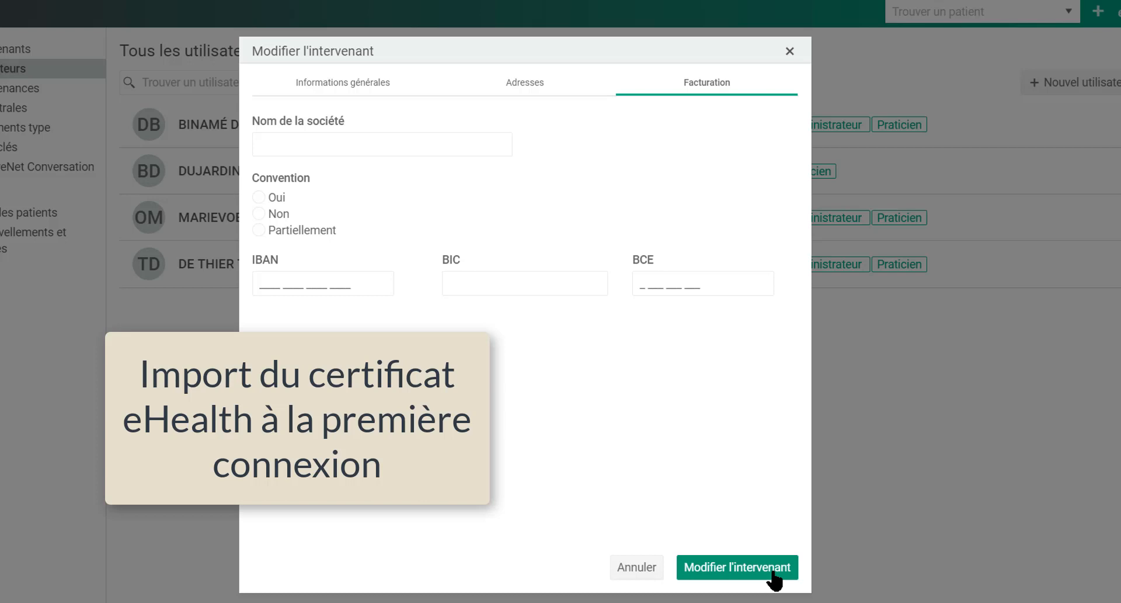
click(774, 567)
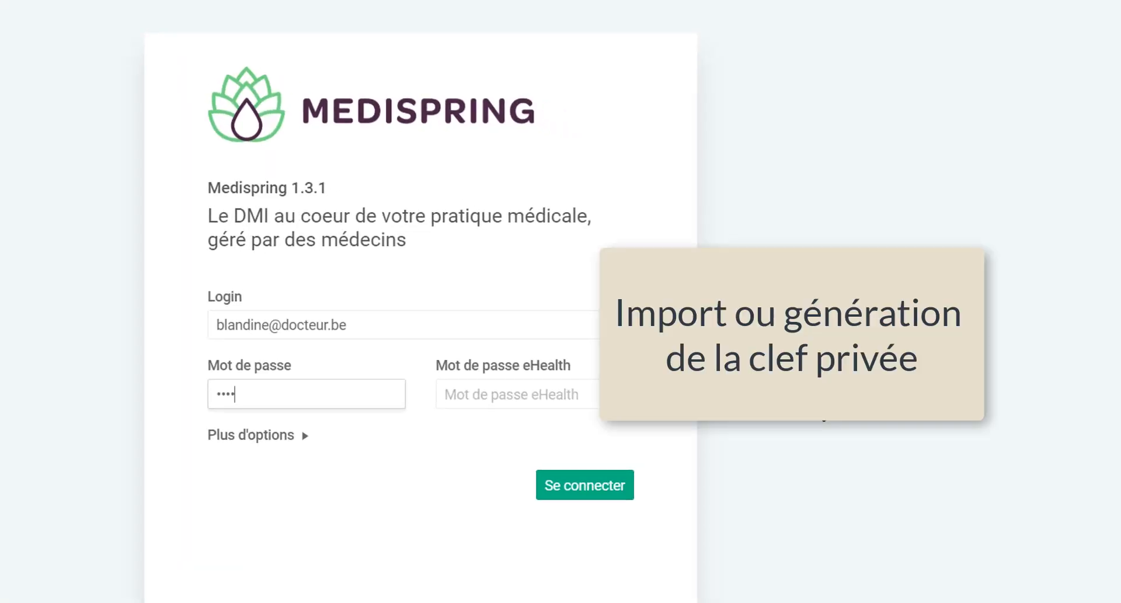
Log in as the new user, generate the key pair and save the key file in C:\Medispring\PKI
click(604, 494)
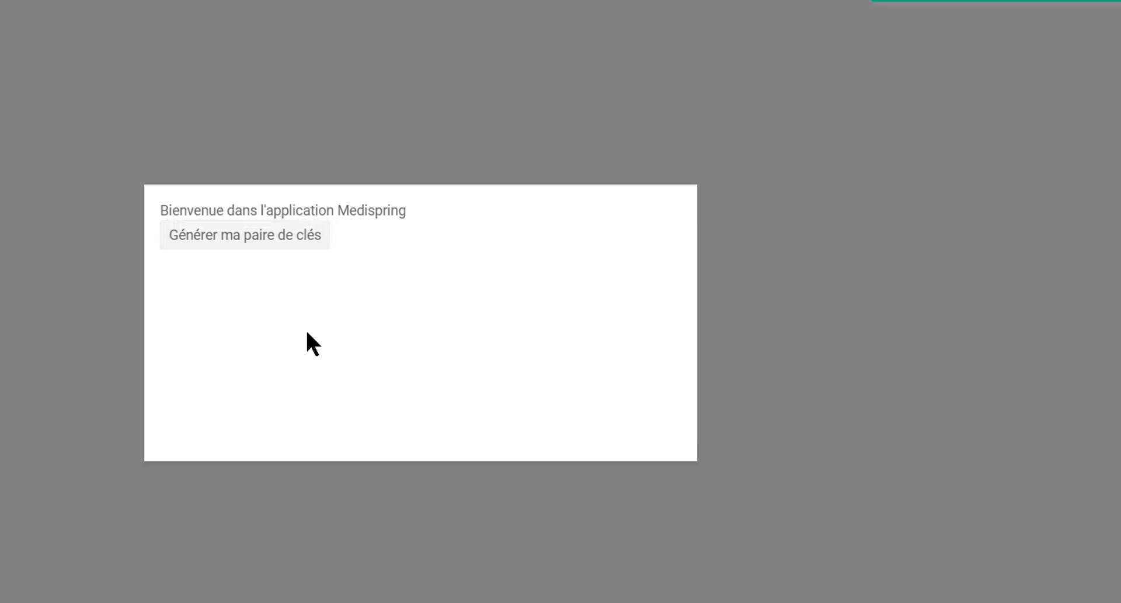
click(245, 235)
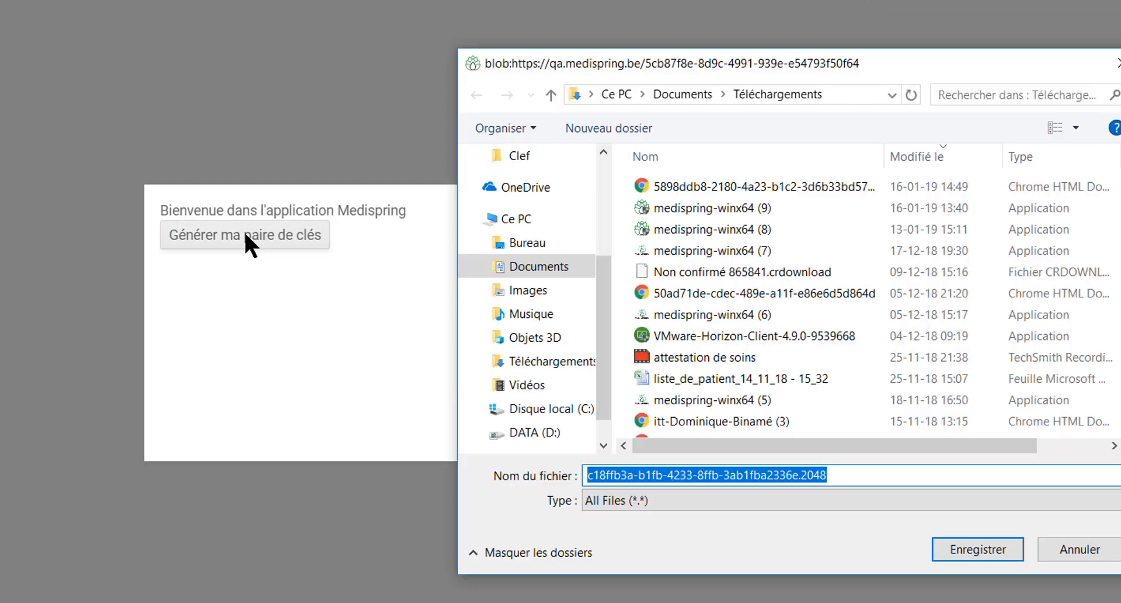
click(542, 411)
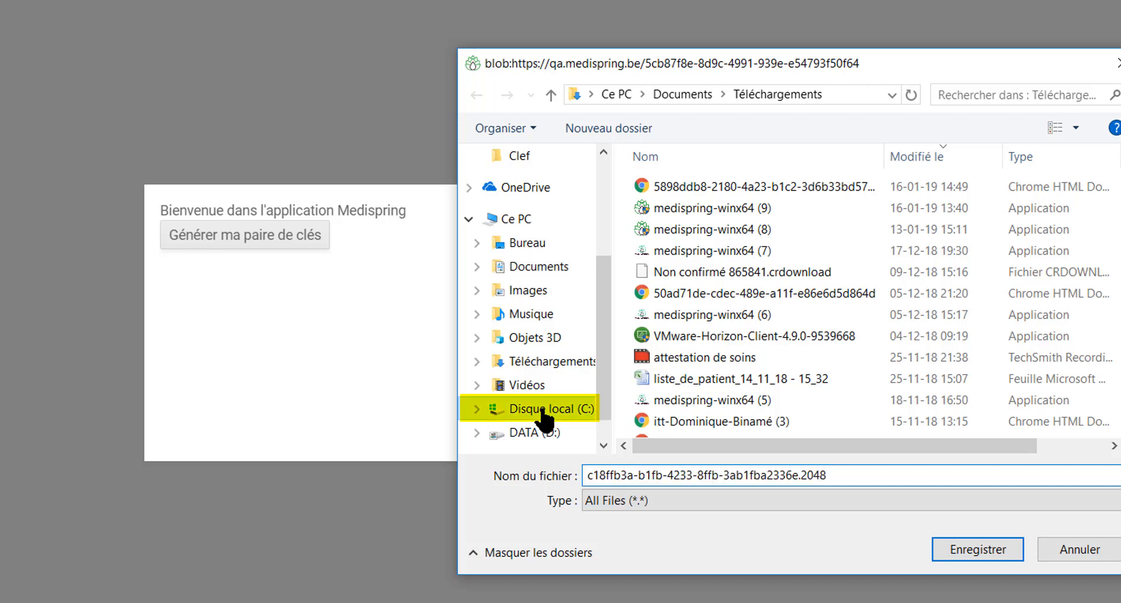
double_click(691, 249)
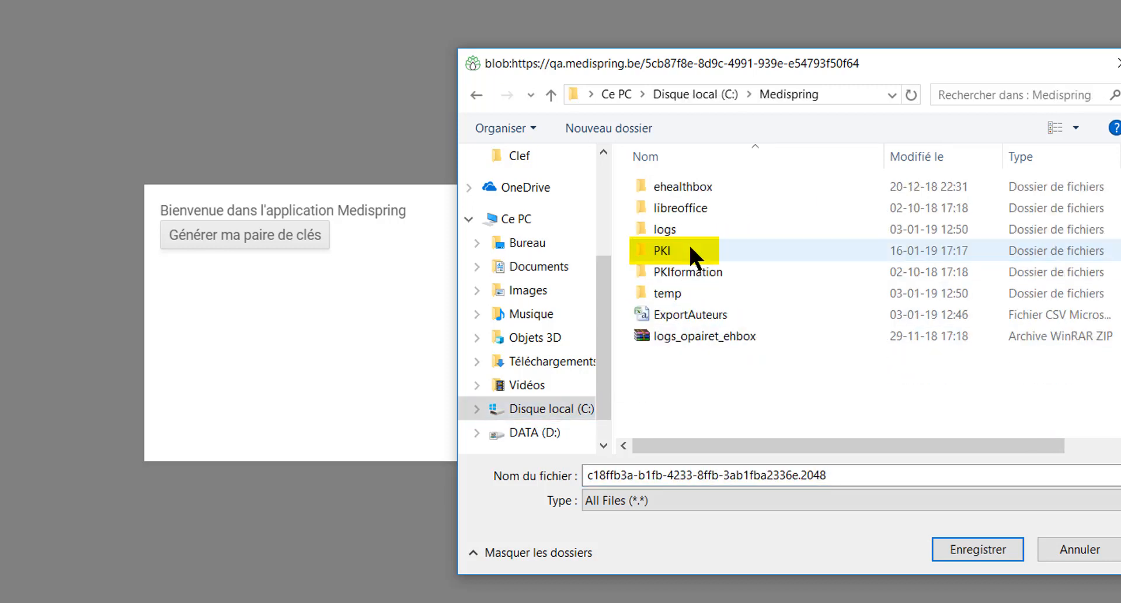
double_click(672, 248)
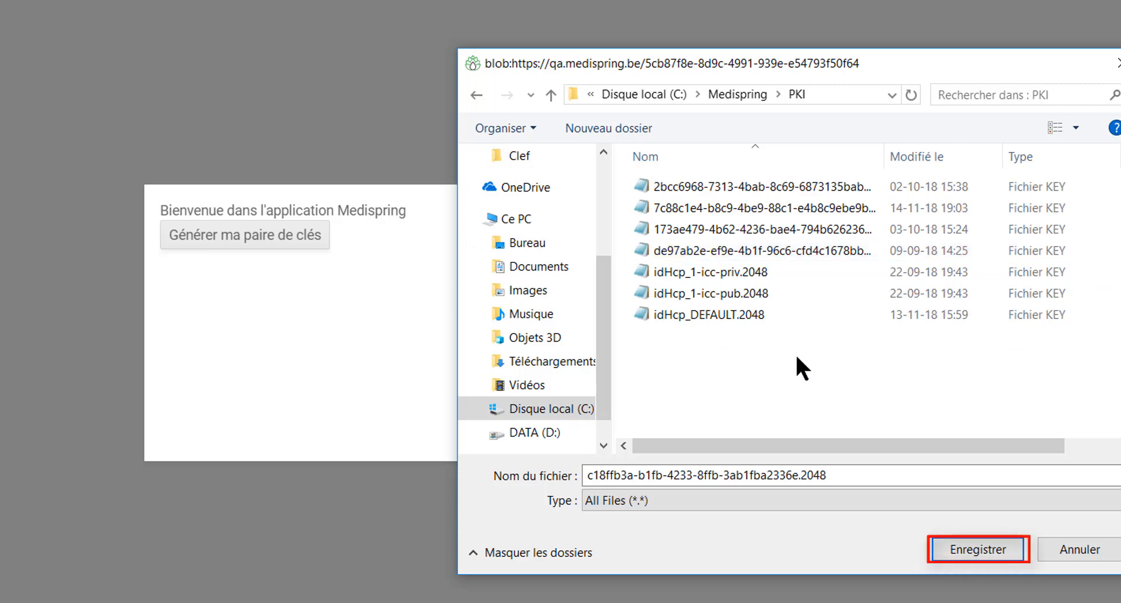
click(950, 551)
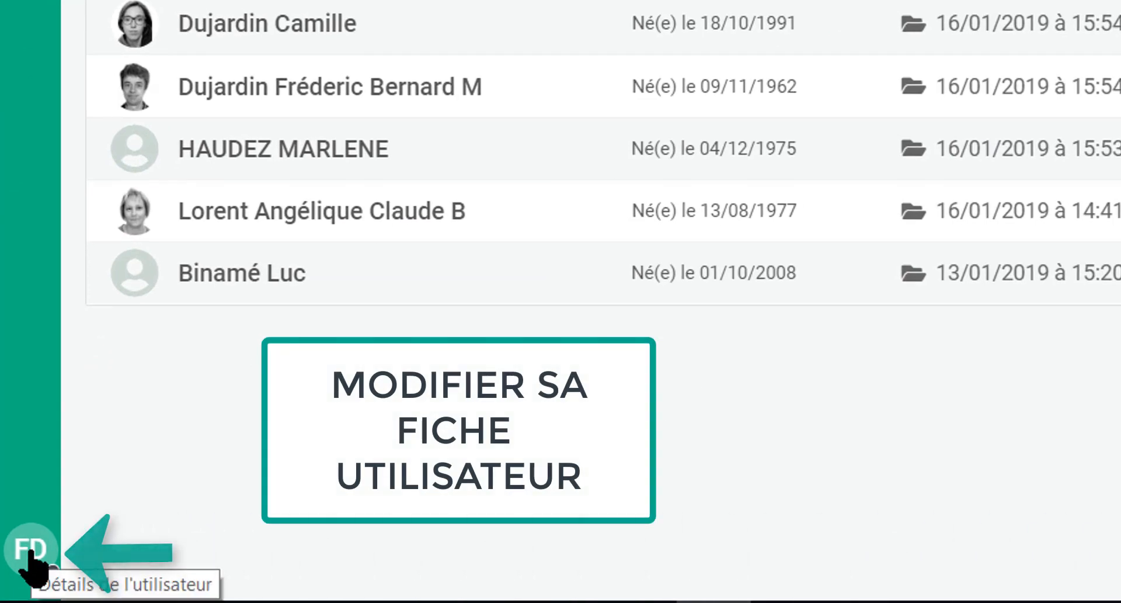
Examine the addresses, billing information and Utilisateur section in the logged-in user's details
click(31, 554)
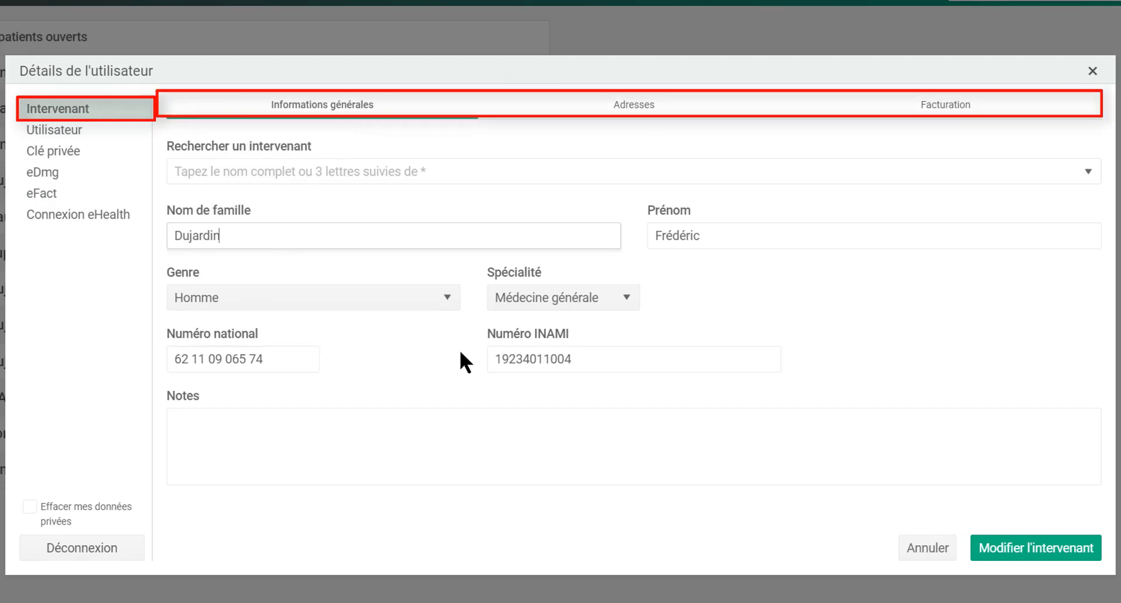
click(644, 108)
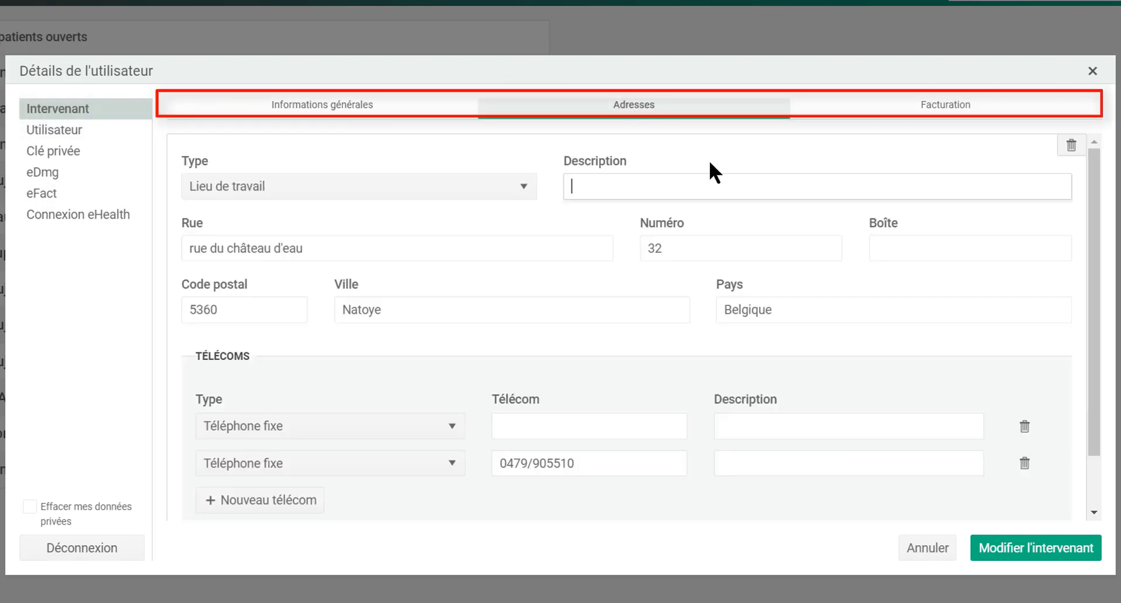
click(950, 110)
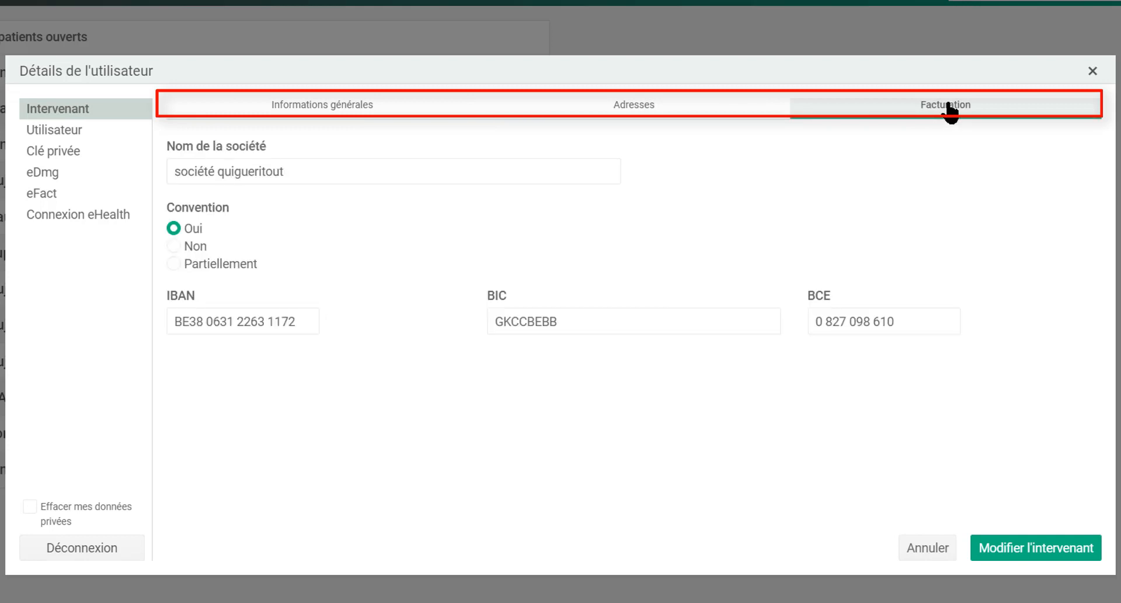
click(623, 117)
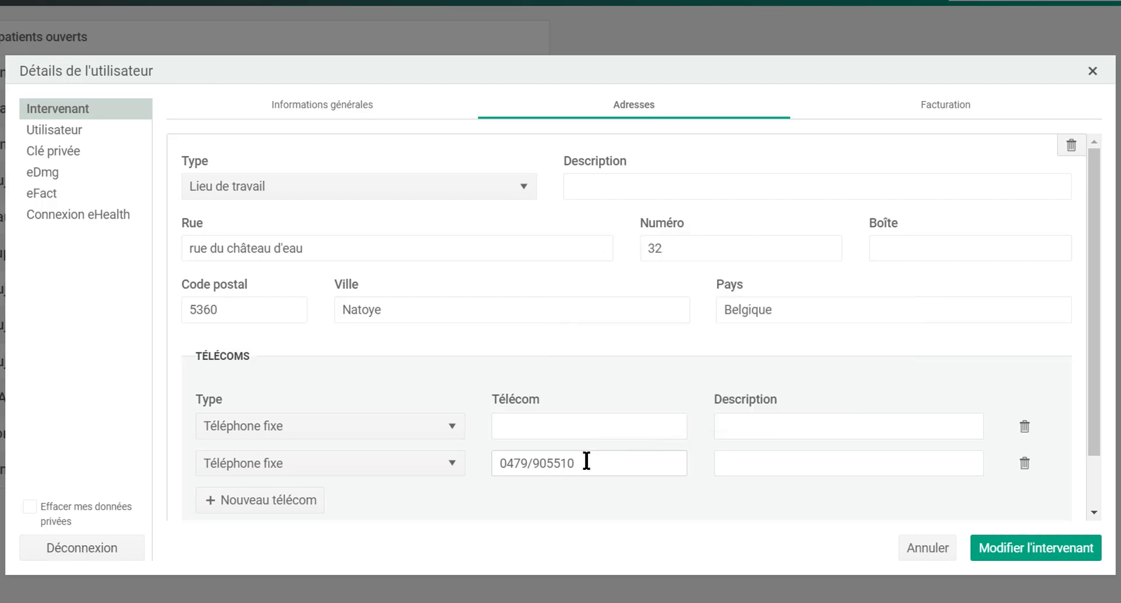
click(63, 134)
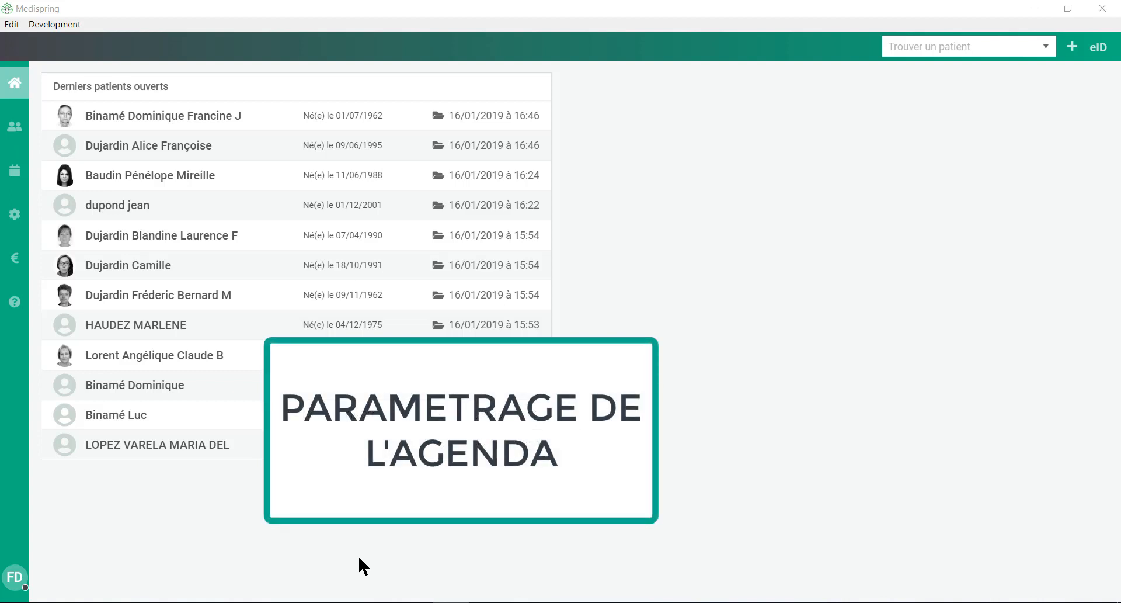
Add an appointment type named "consultation" with a duration of 15 minutes to the agenda, keeping the default green colour
click(15, 173)
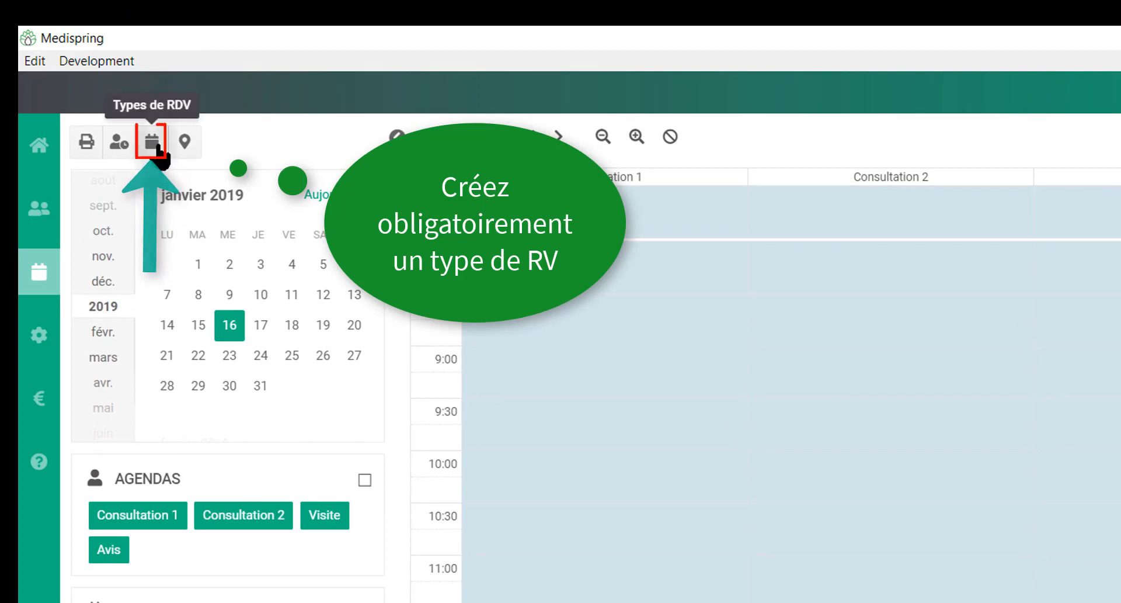
click(156, 147)
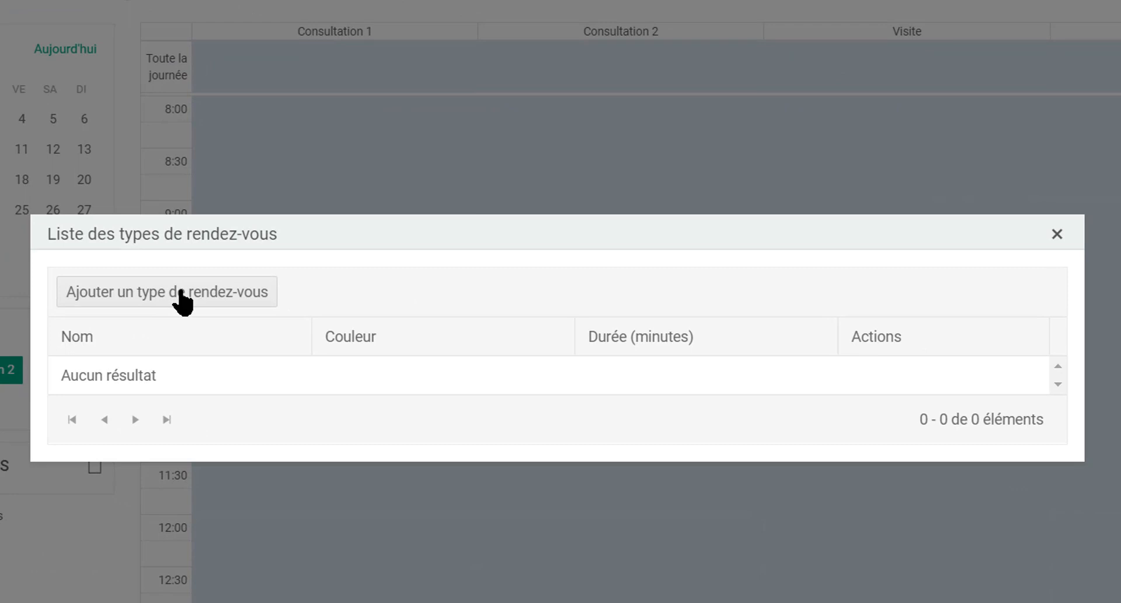
click(268, 342)
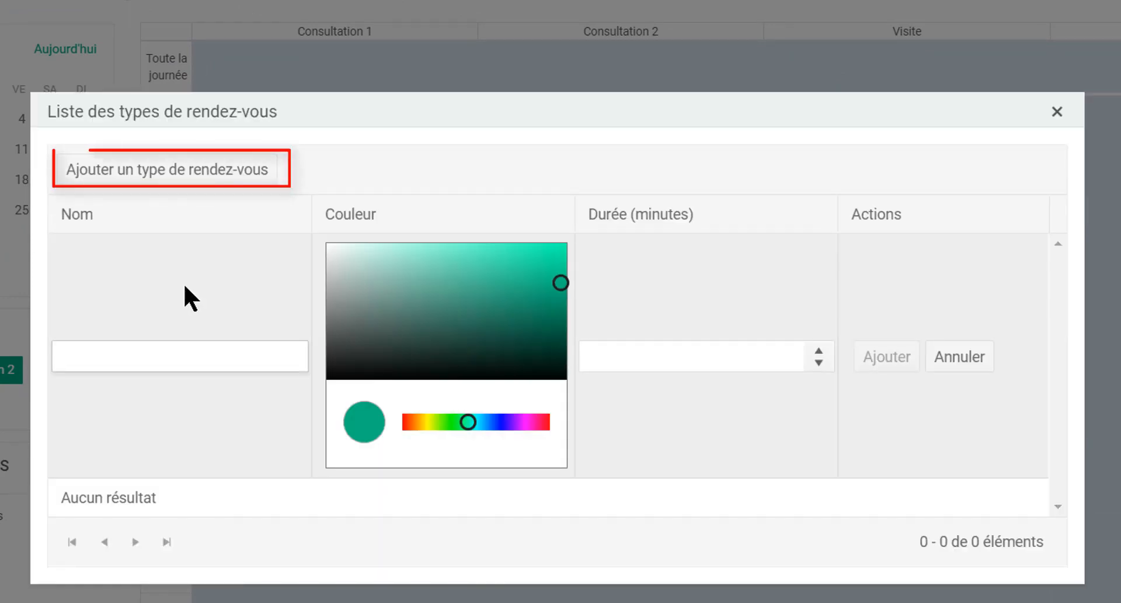
text(consult)
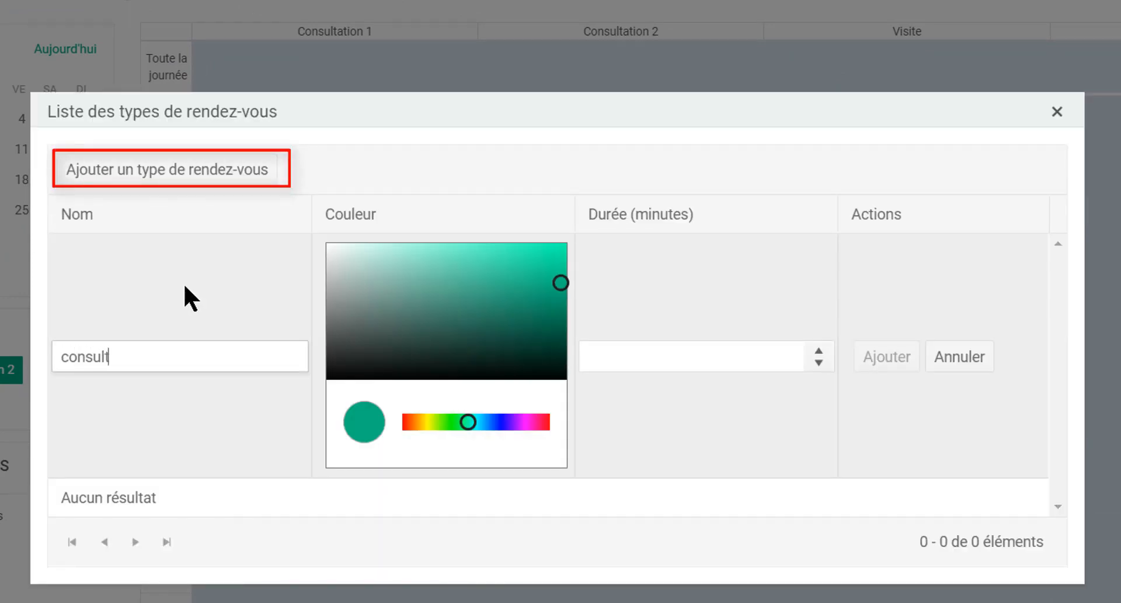
text(ation)
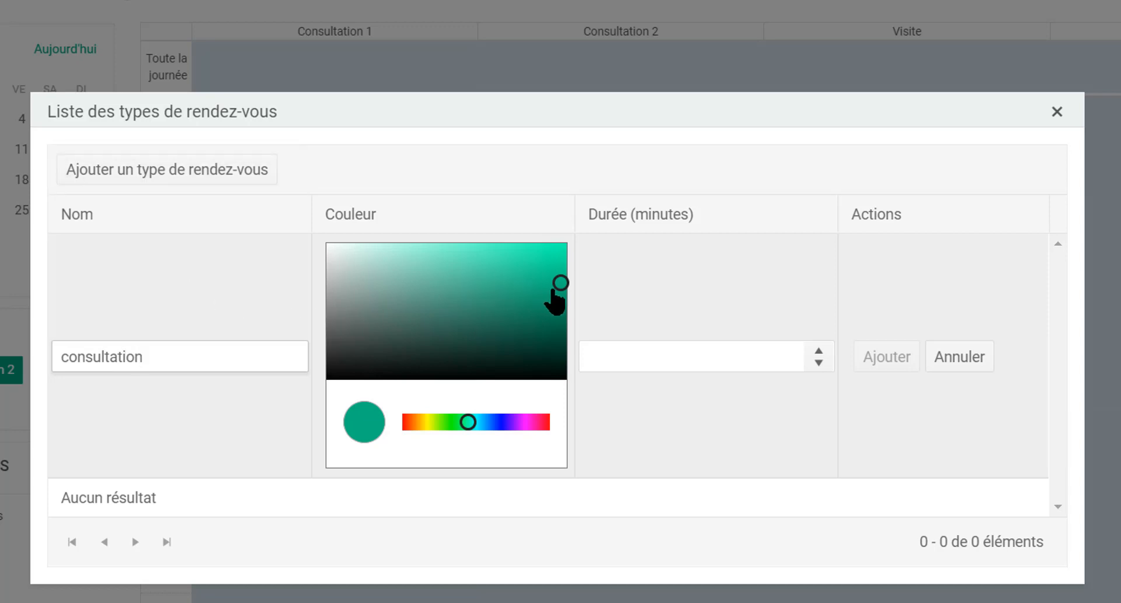
click(656, 355)
text(15)
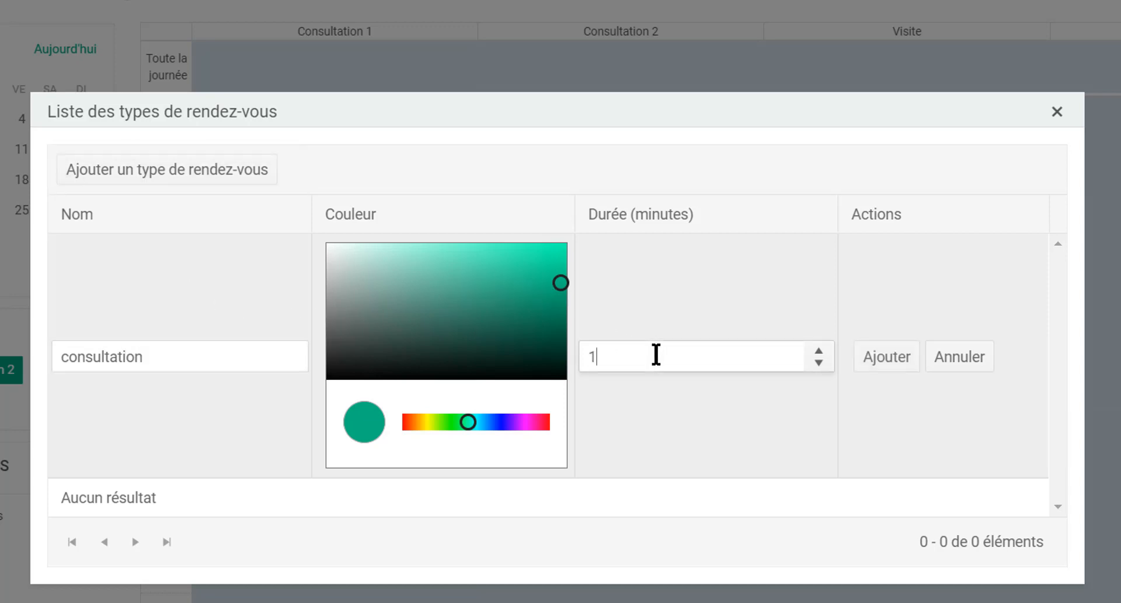
click(873, 360)
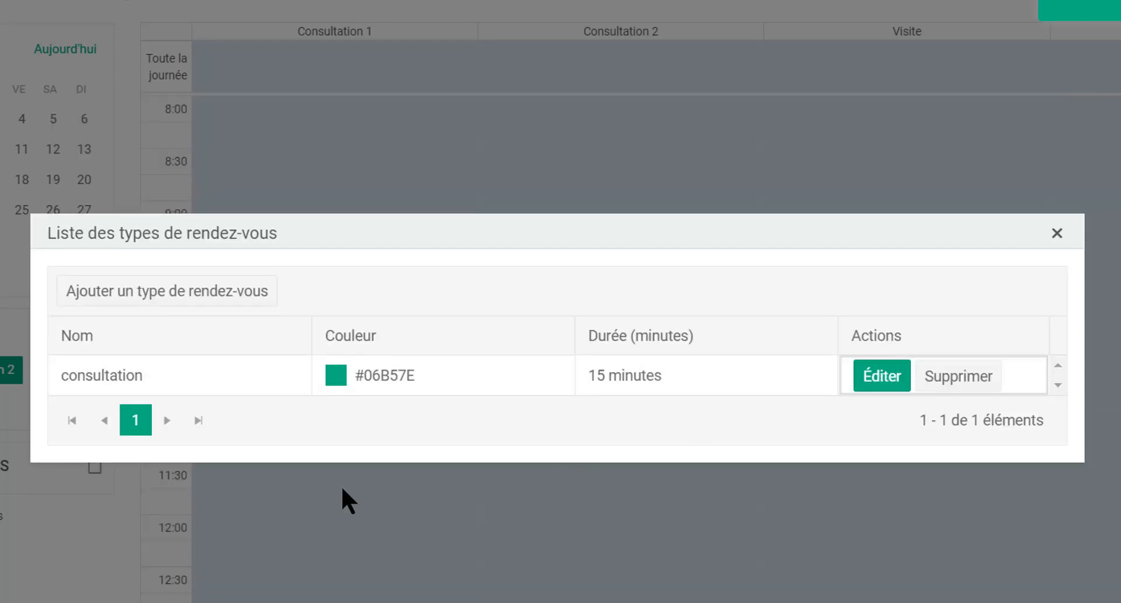
Add an appointment type named "visite à domicile" with an orange-red colour and a duration of 30 minutes
click(193, 288)
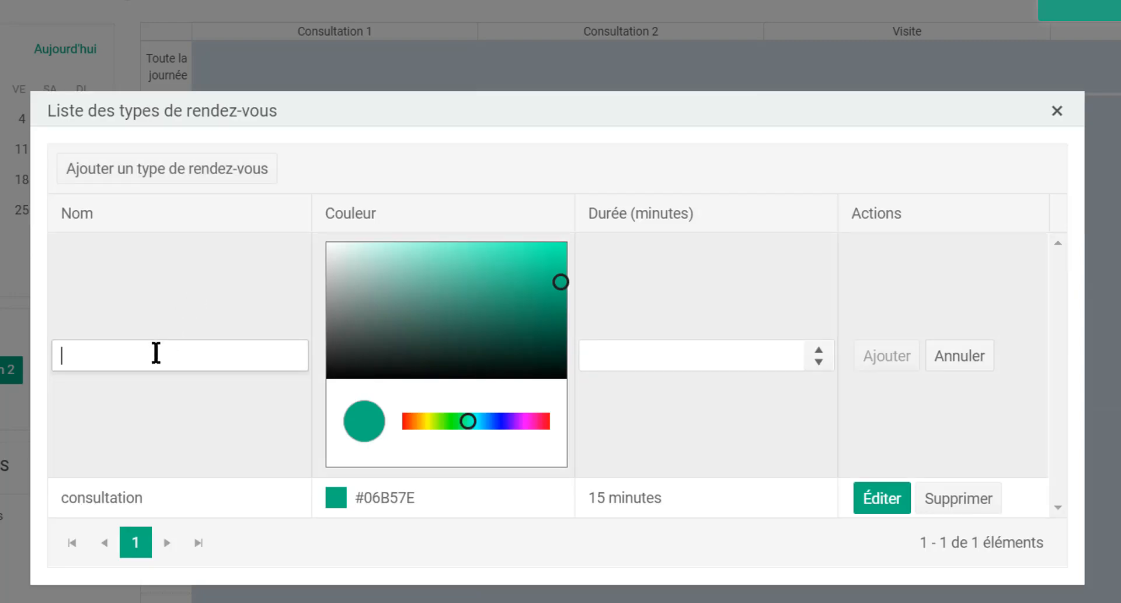
text(visit)
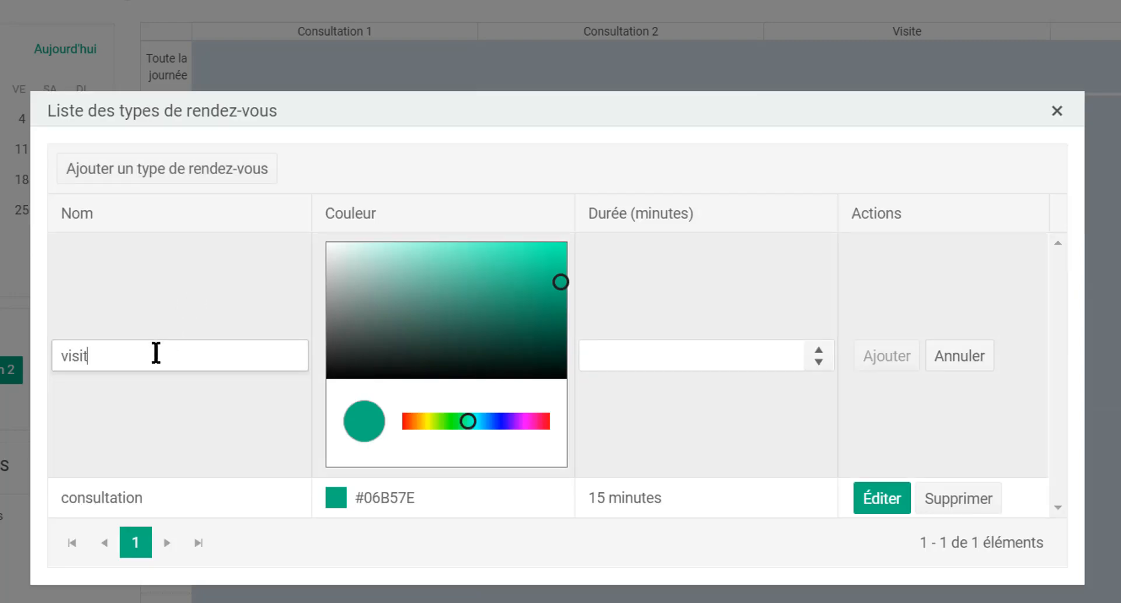
text(e à domicile)
click(409, 425)
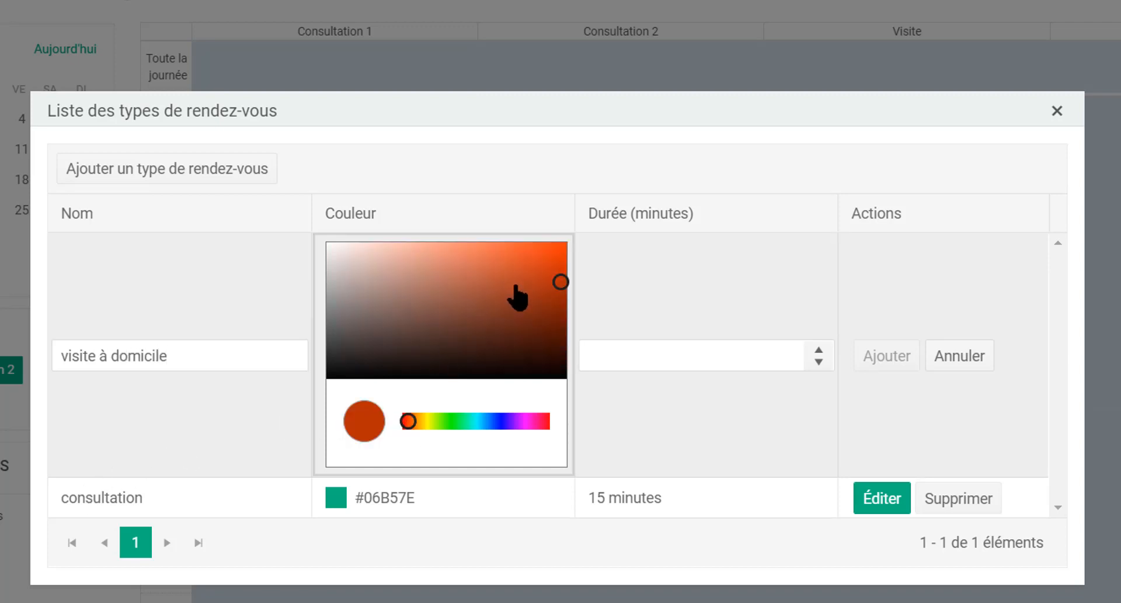
click(759, 366)
text(30)
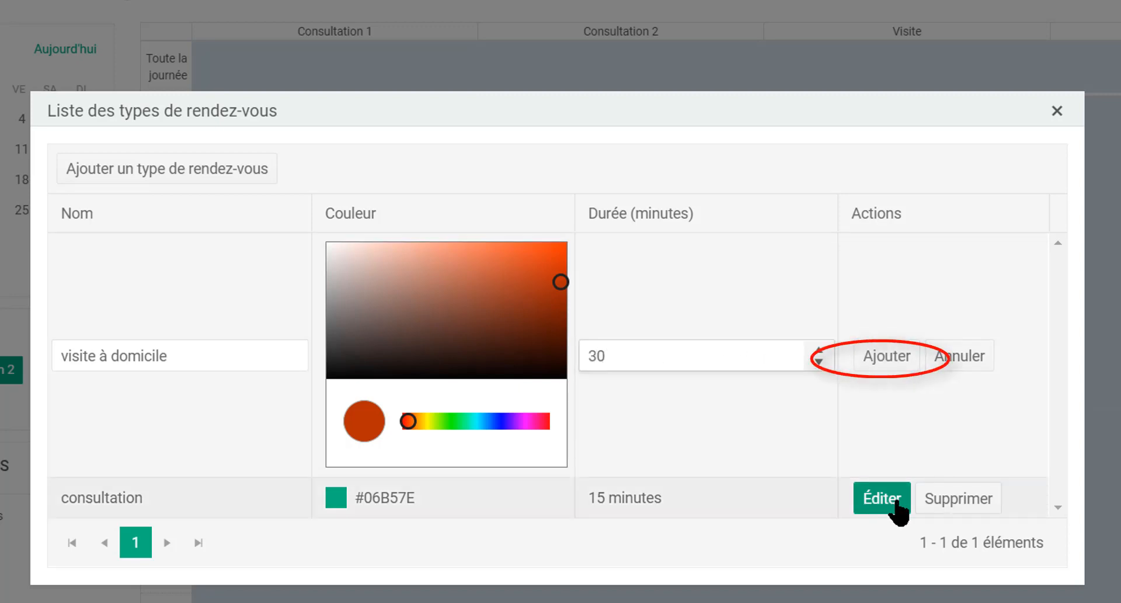
click(903, 365)
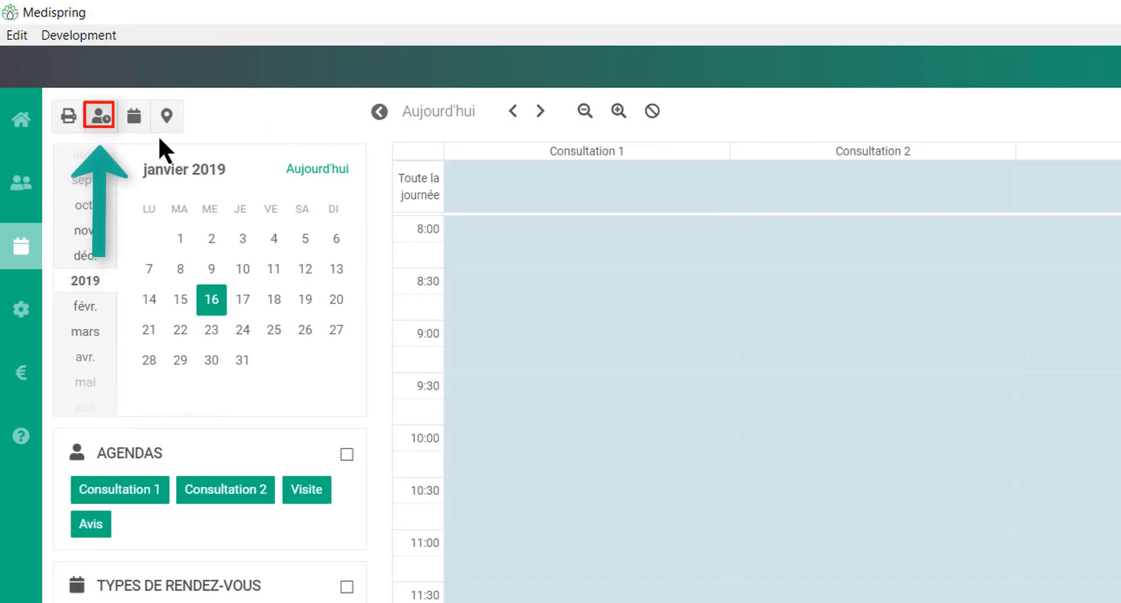
Start a new schedule named "horaire WE" for the Consultation 1 agenda, keeping the default start and end dates
click(98, 117)
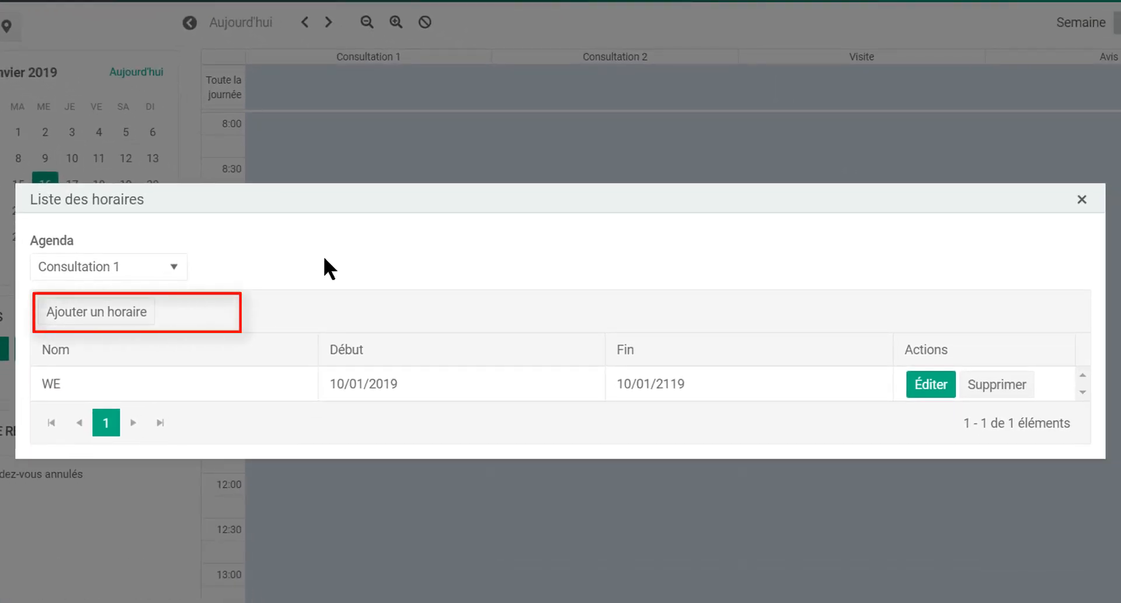
click(121, 311)
click(144, 212)
text(horaire WE)
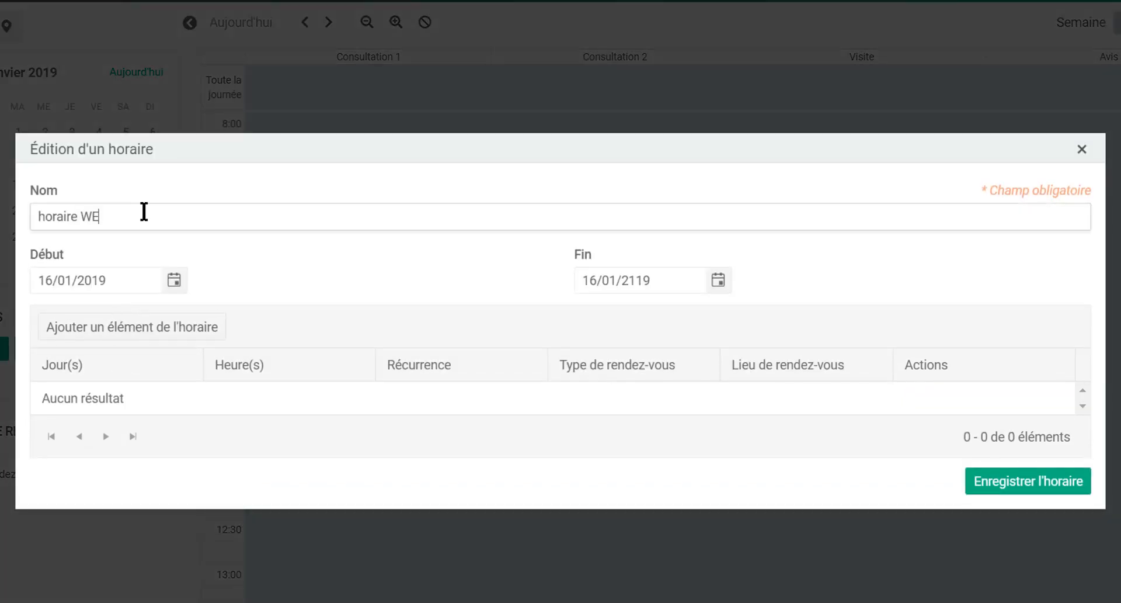
Add an element to the horaire WE schedule for Samedi and Dimanche from 8:00 to 20:00
click(164, 327)
click(130, 371)
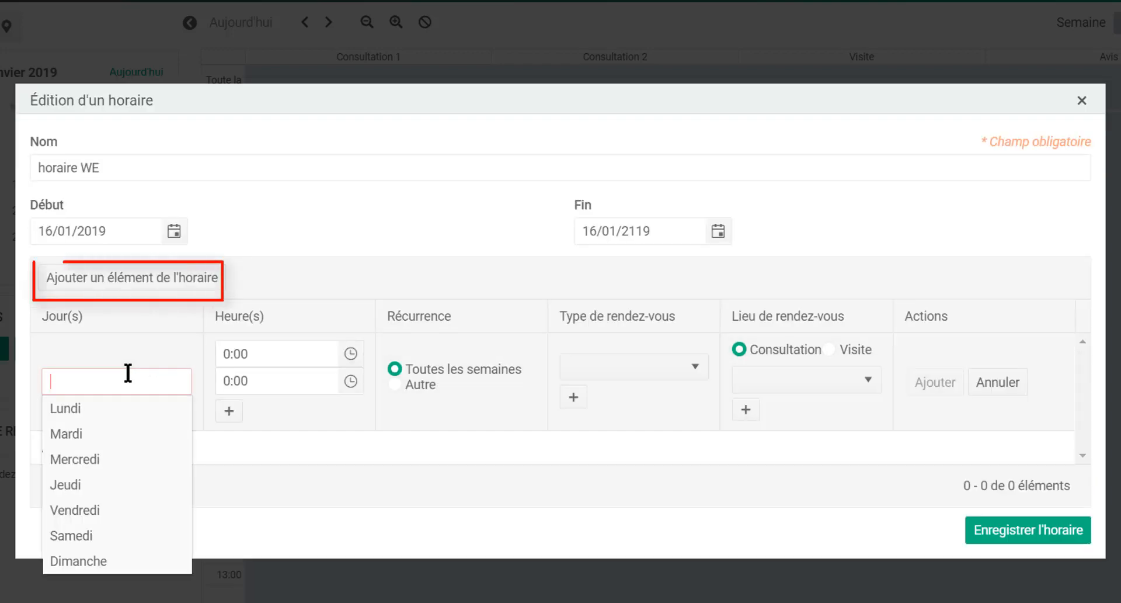
click(113, 536)
click(153, 388)
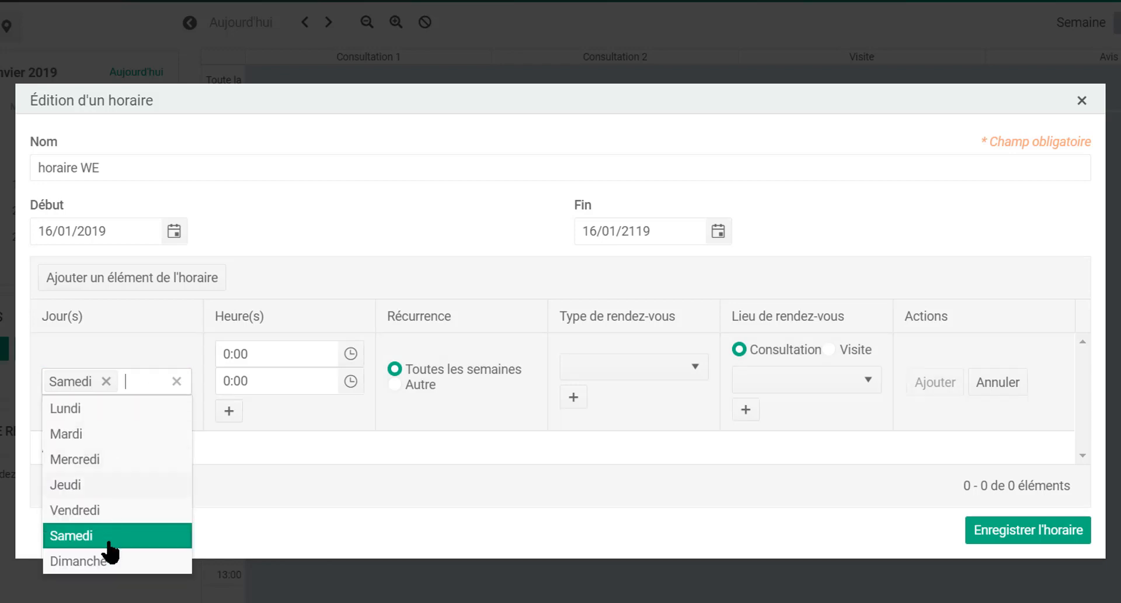
click(113, 561)
click(215, 352)
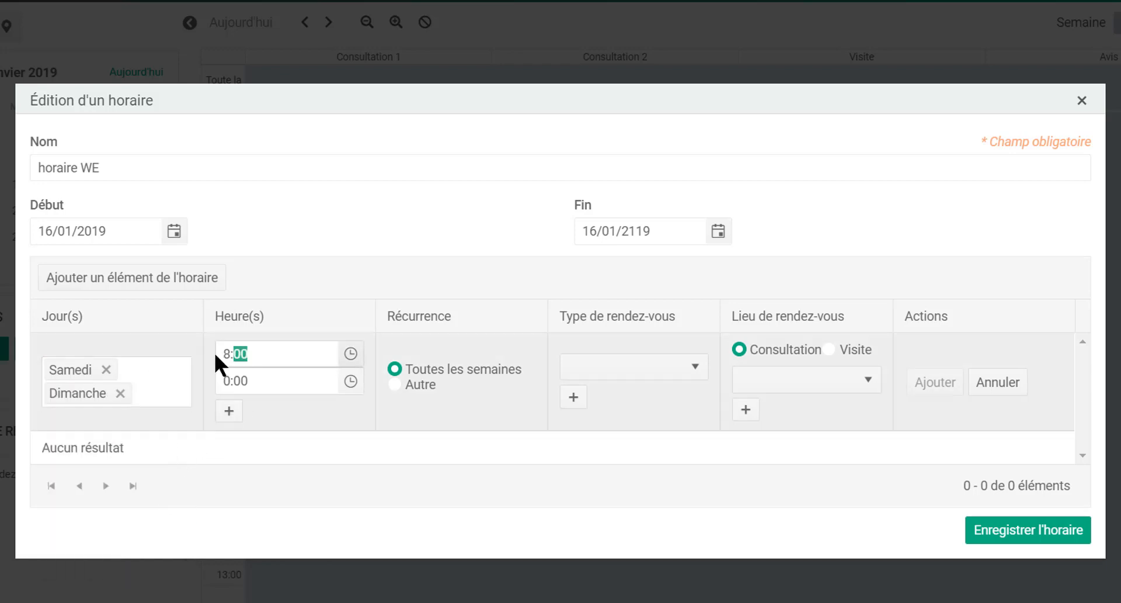
text(8)
key(Tab)
text(20)
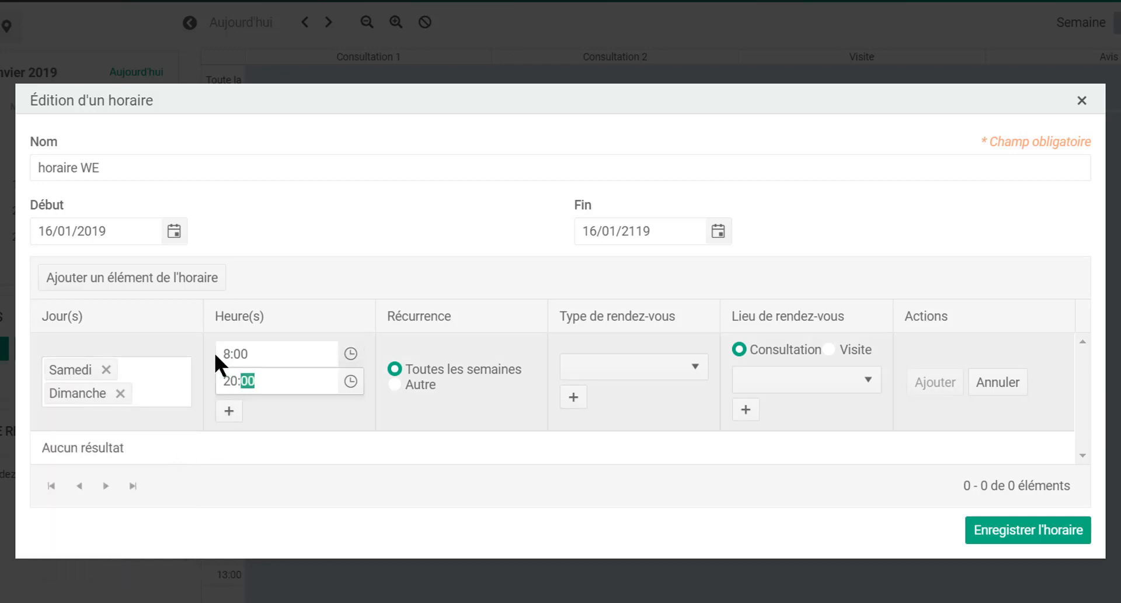
Set the weekend element's appointment type to consultation and add the element to the schedule
click(695, 369)
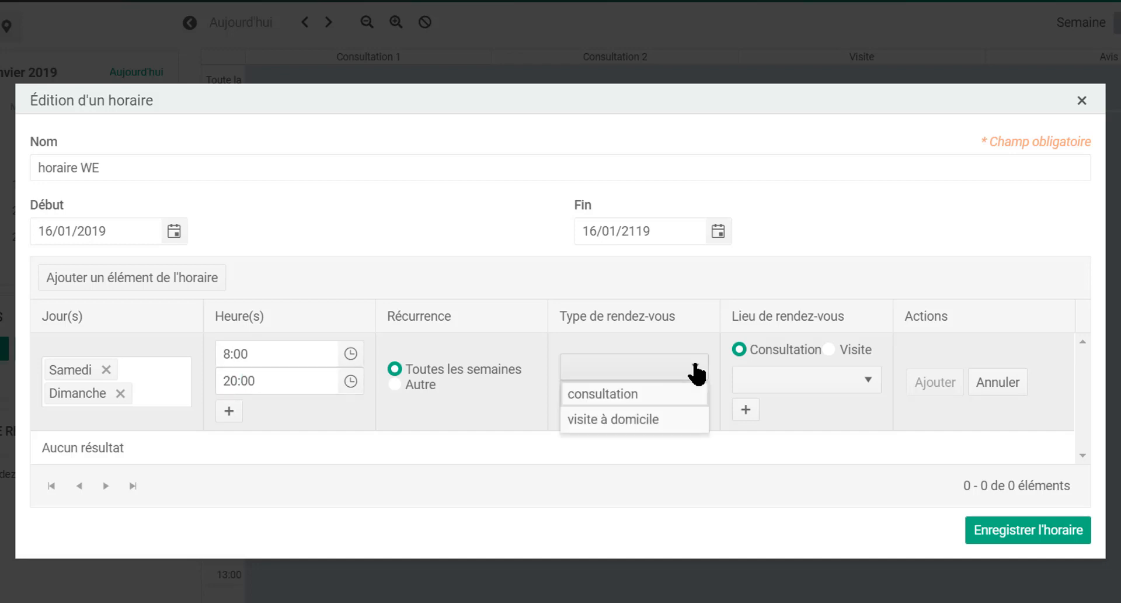
click(641, 397)
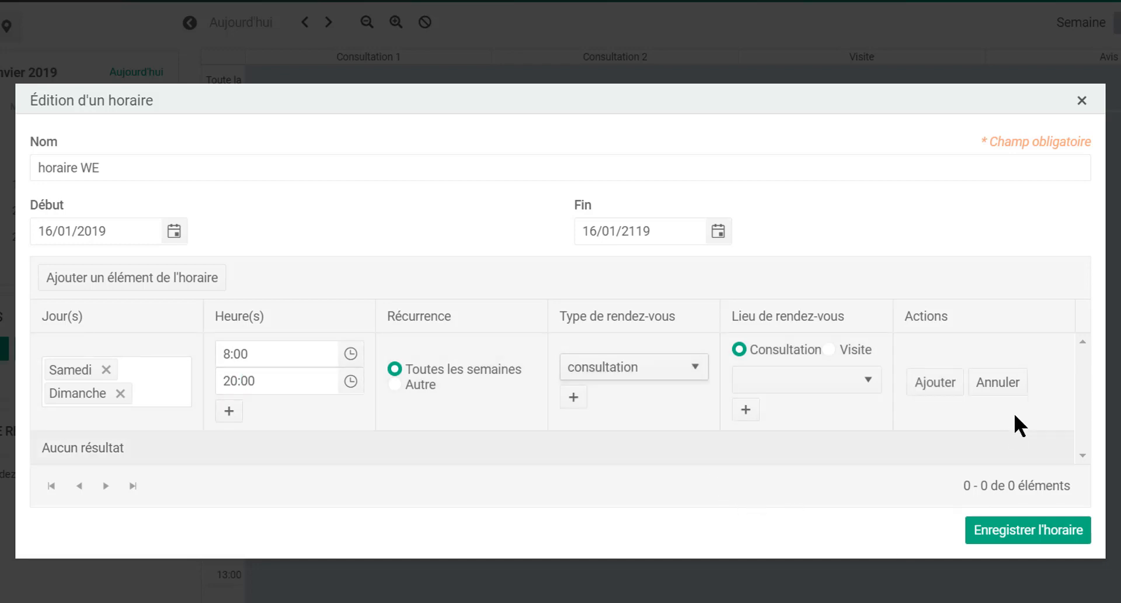
click(934, 383)
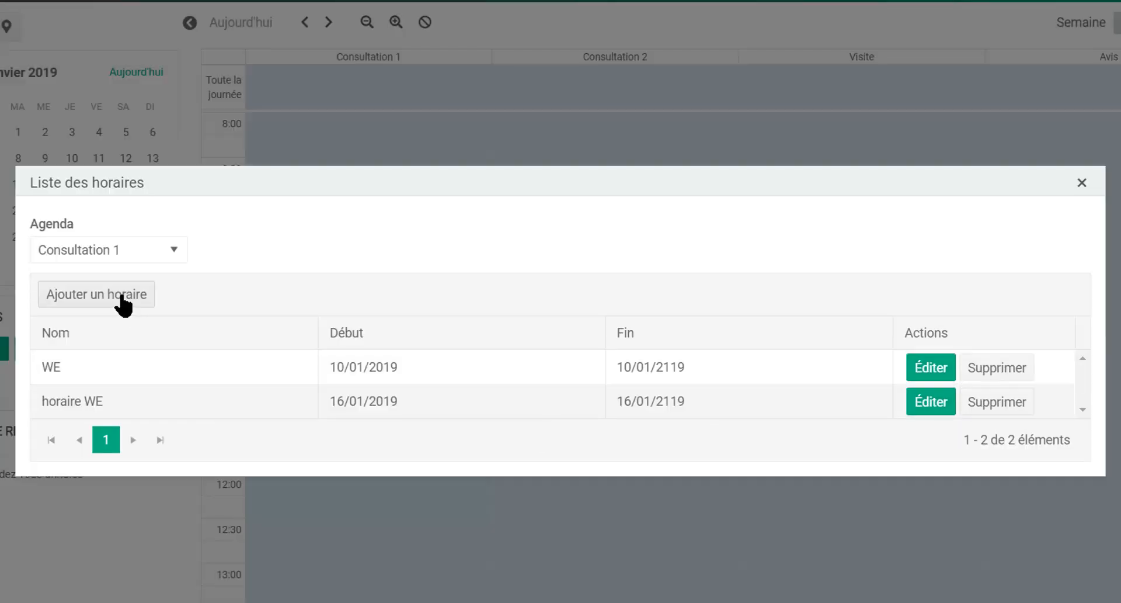
Create and save a schedule named "soirée" for Consultation 1, with weekly consultations Lundi to Vendredi from 20:00 to 23:00
click(122, 294)
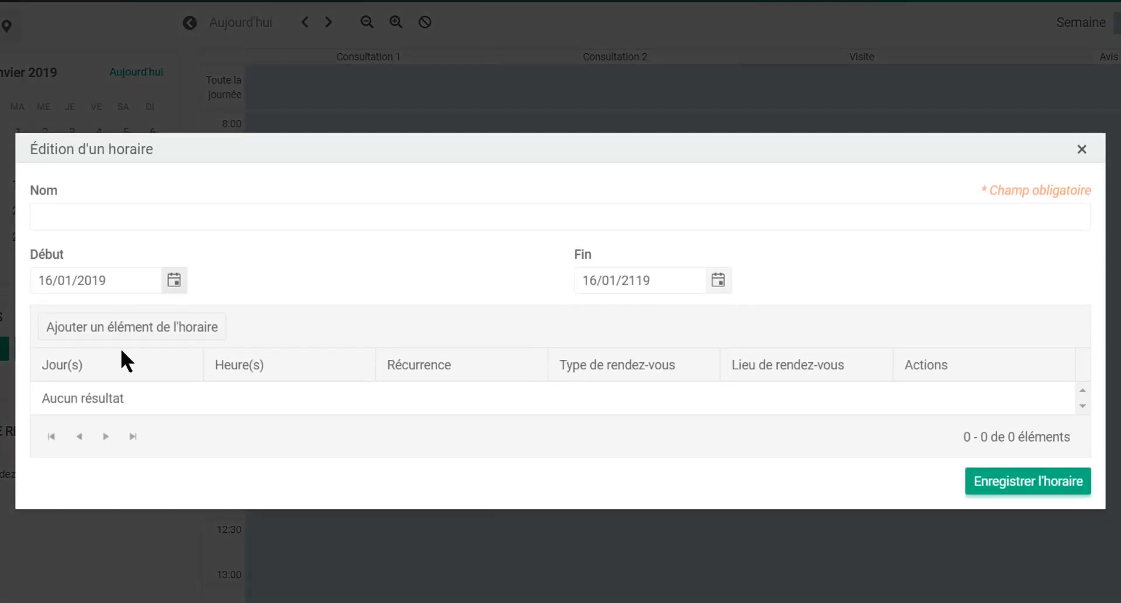
click(133, 211)
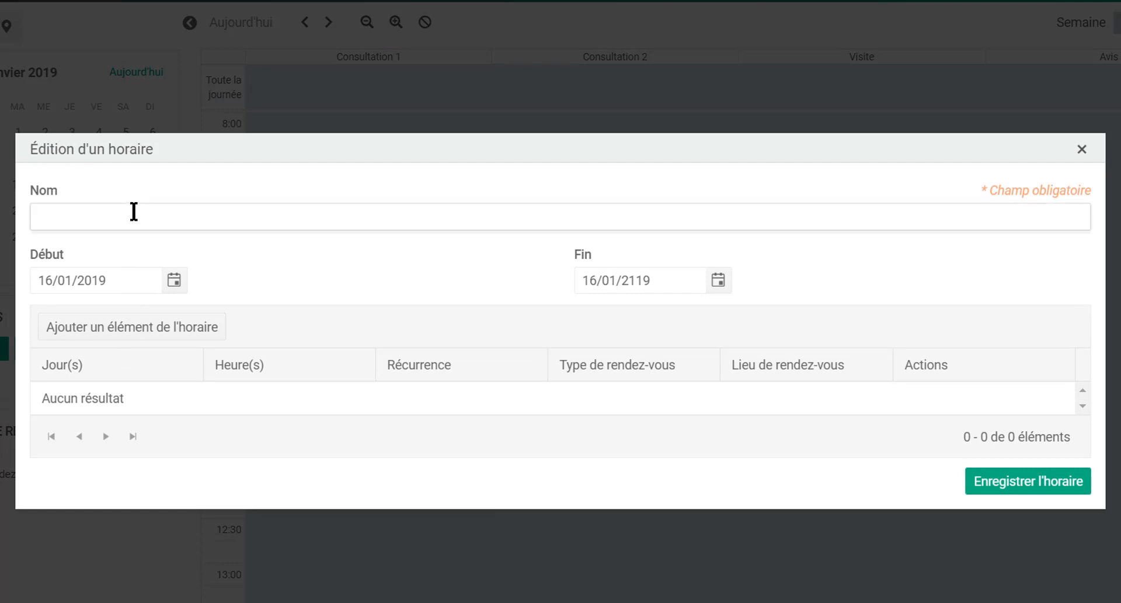
text(soirée)
click(129, 332)
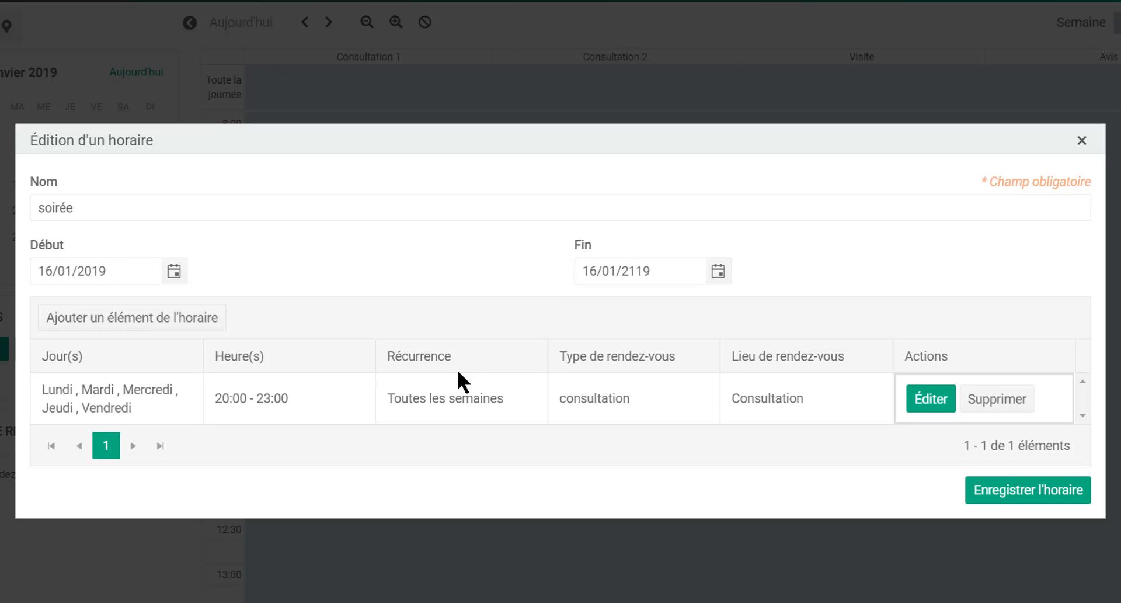
click(1000, 491)
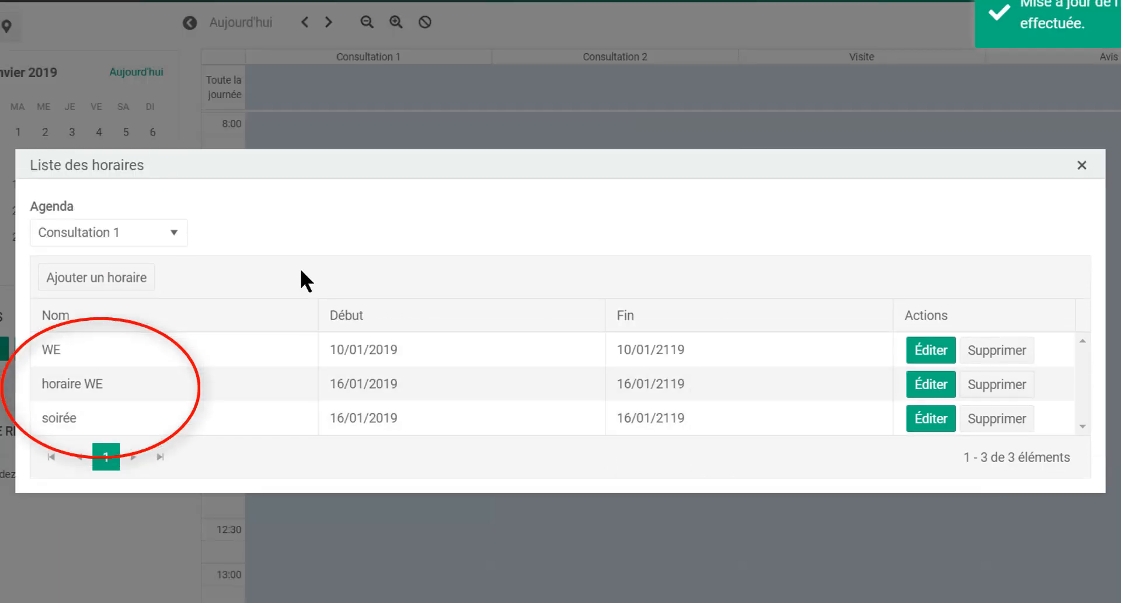
Open the agenda choice in the schedule list, and hide the Consultation 2 and Avis agendas from the calendar
click(173, 234)
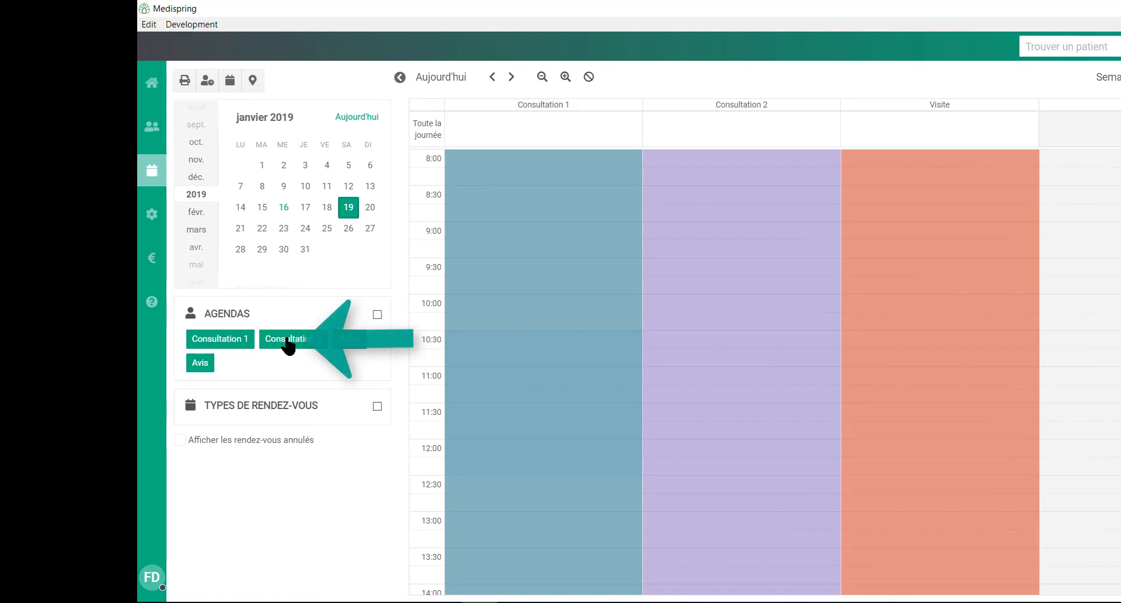
click(288, 344)
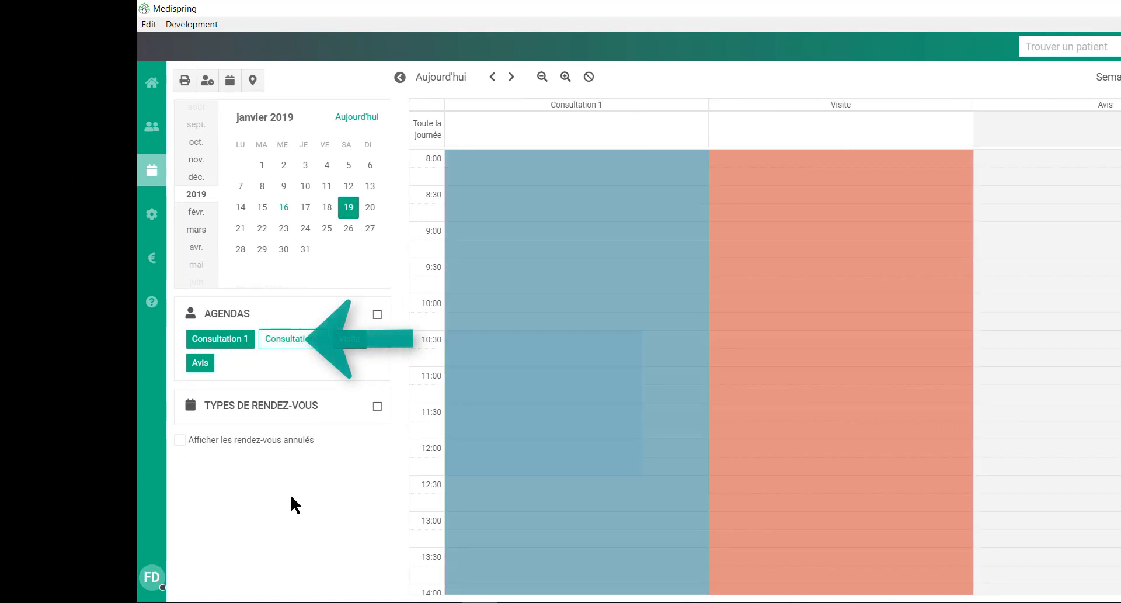
click(205, 370)
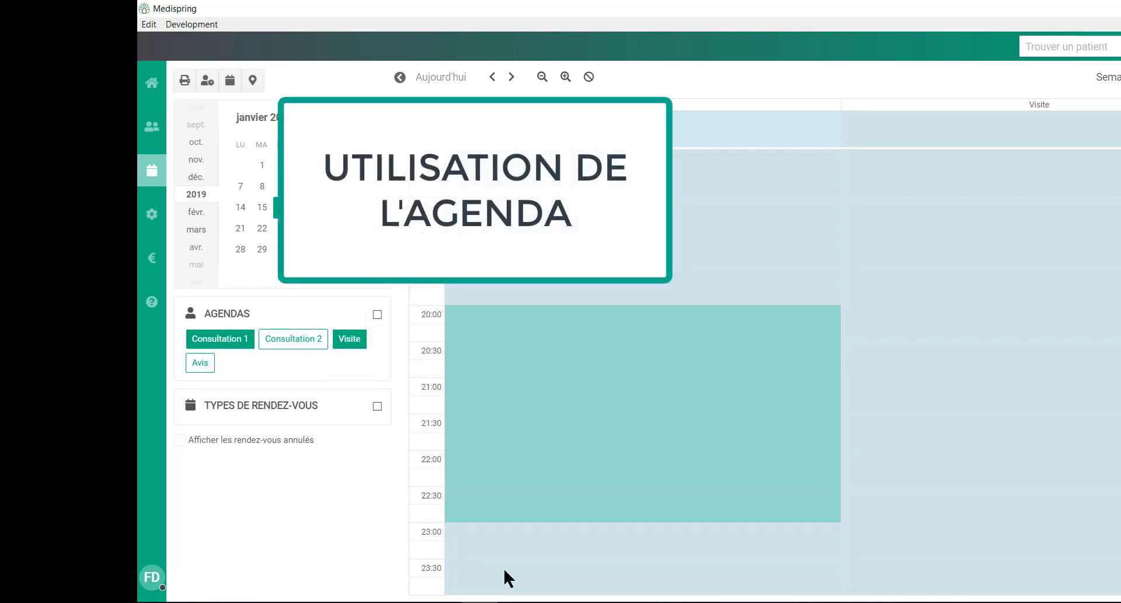
Create and save a 15-minute consultation on 16/01/2019 at 21:00 for an existing patient, with the reason "mal de ventre"
click(454, 388)
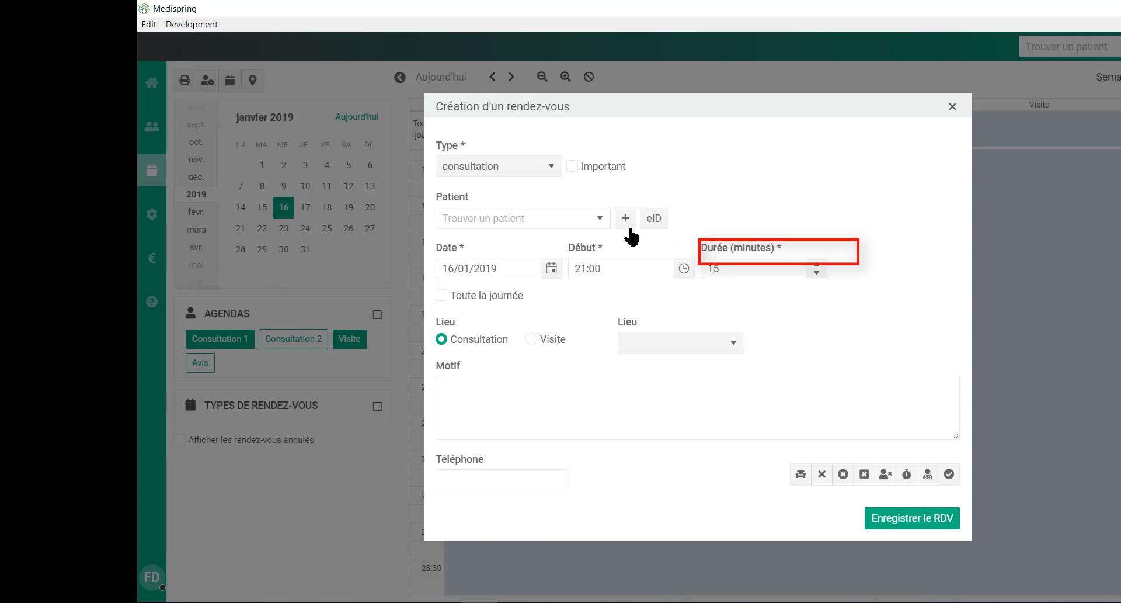
click(552, 217)
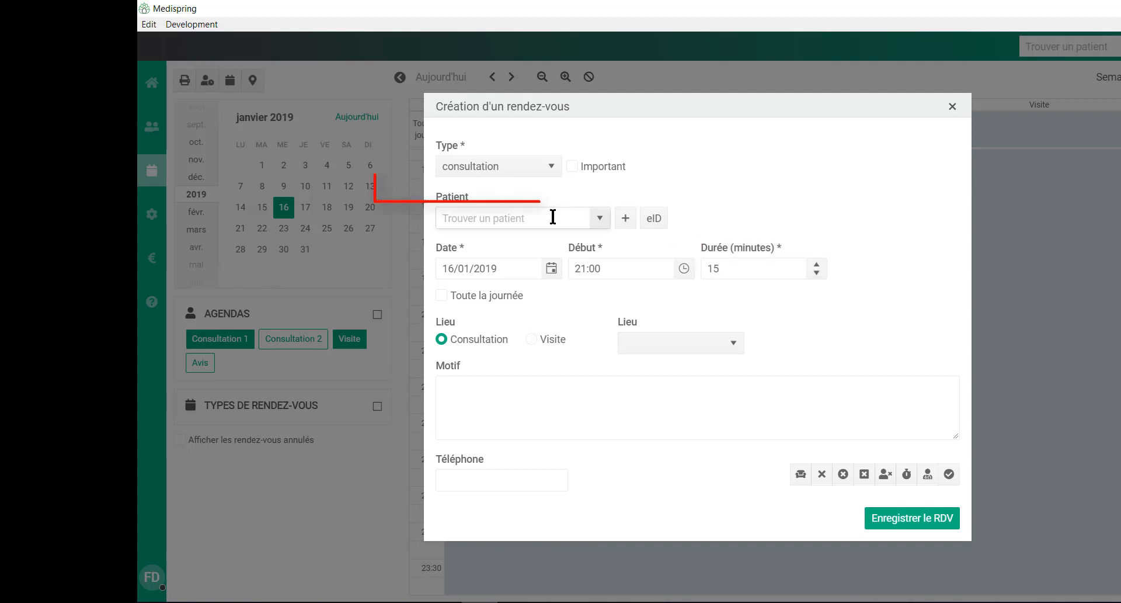
text(du)
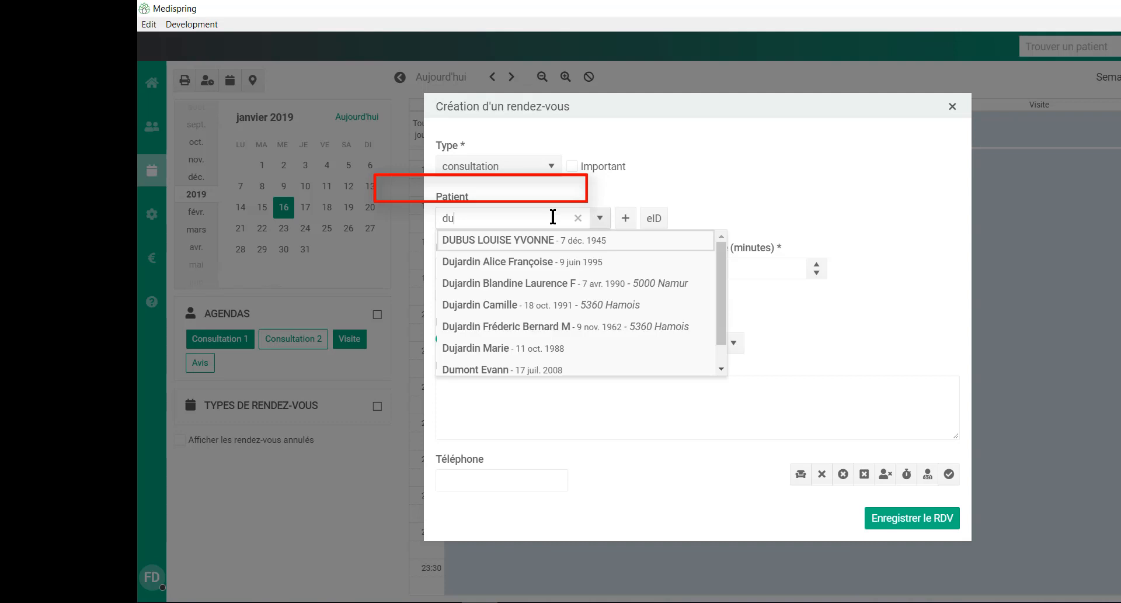
click(516, 307)
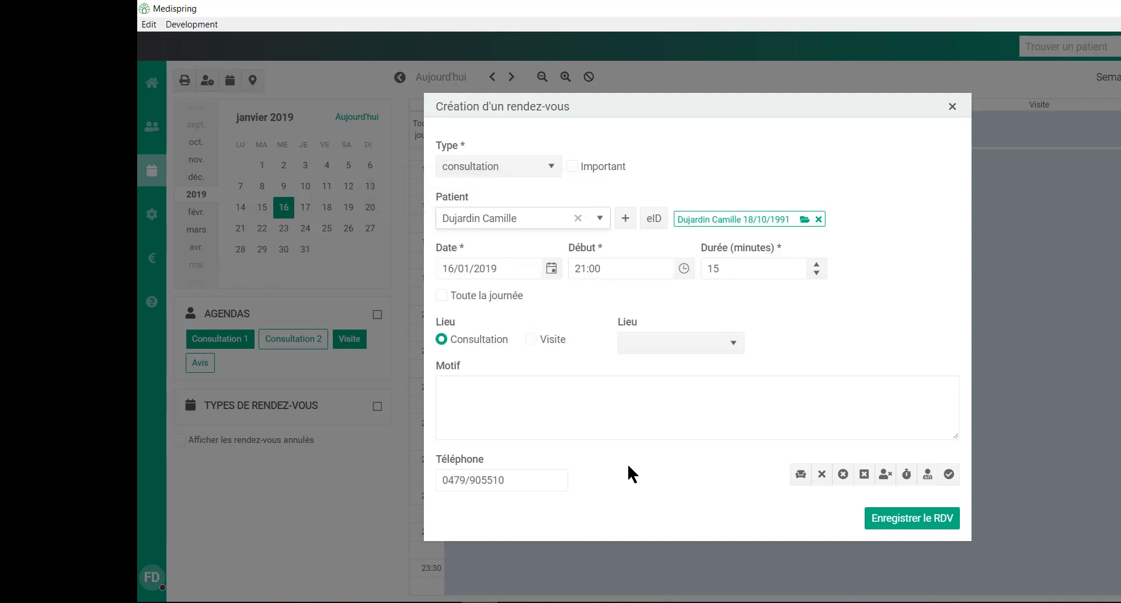
click(617, 402)
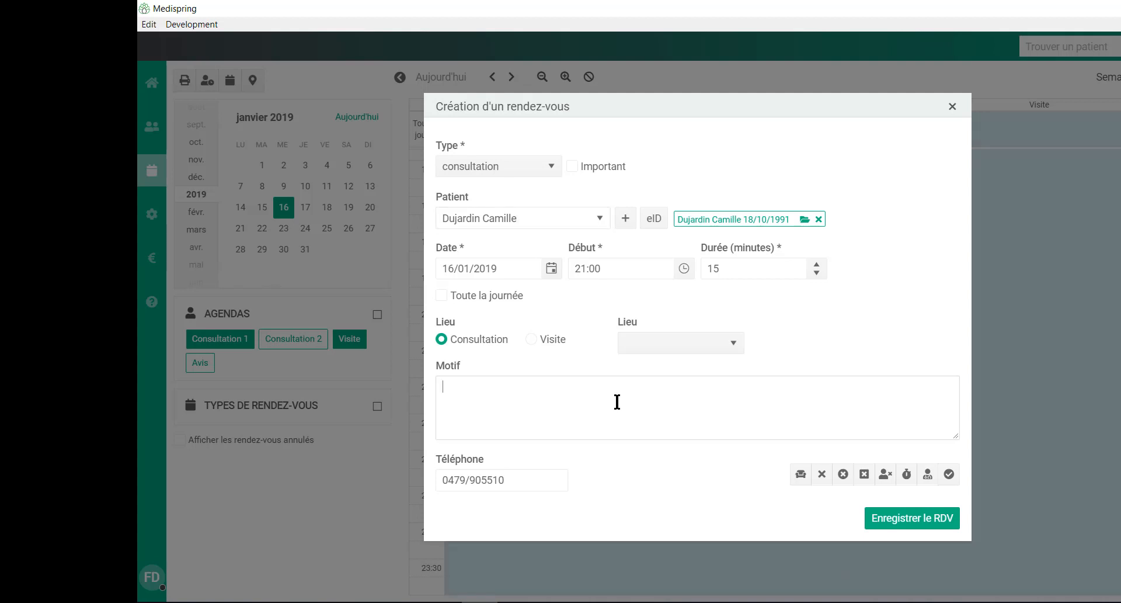
text(mal de ventre)
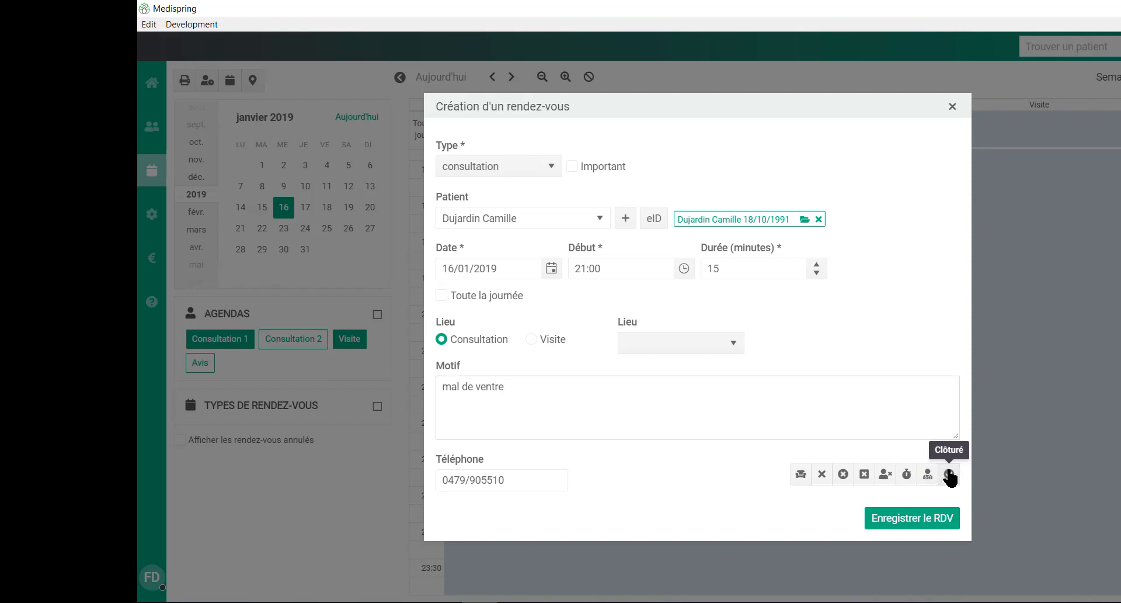
click(915, 516)
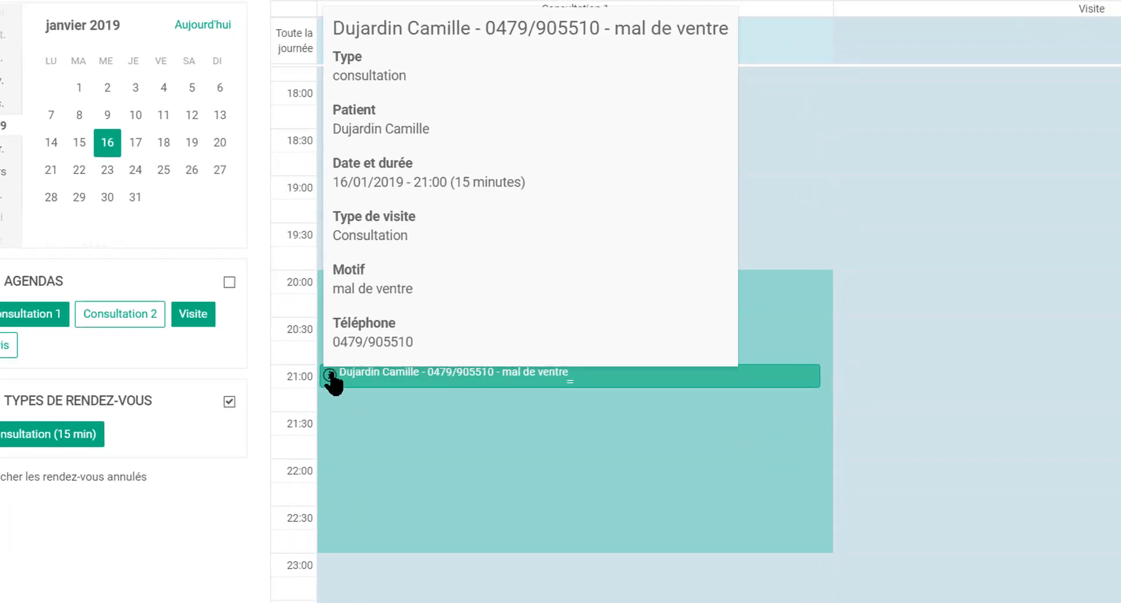
Set the 21:00 appointment's status to "Présent en salle d'attente" and save the appointment
click(330, 379)
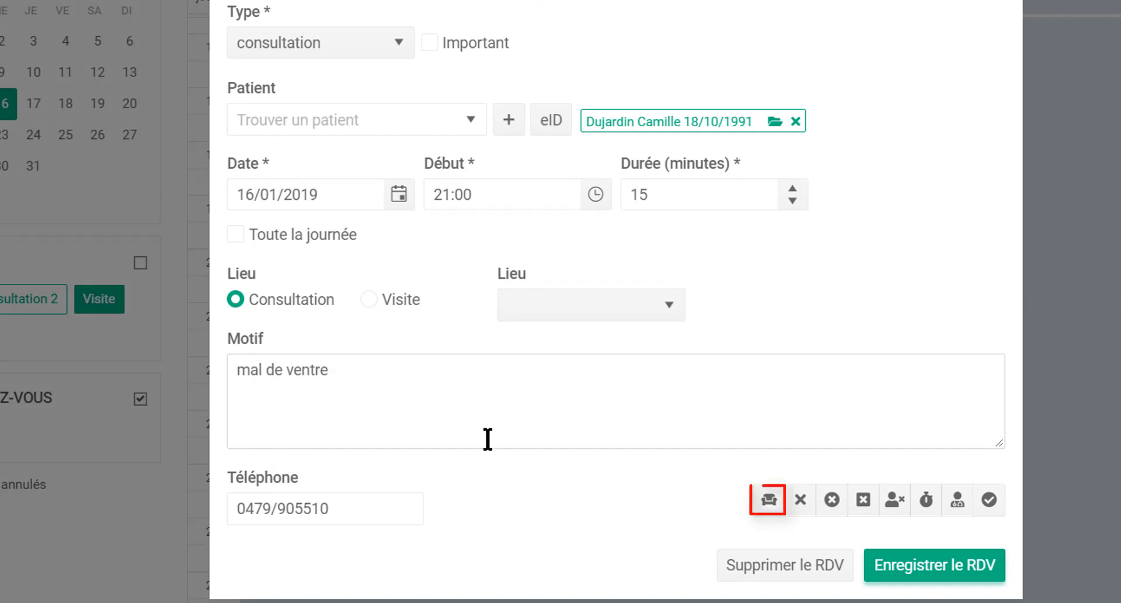
click(769, 501)
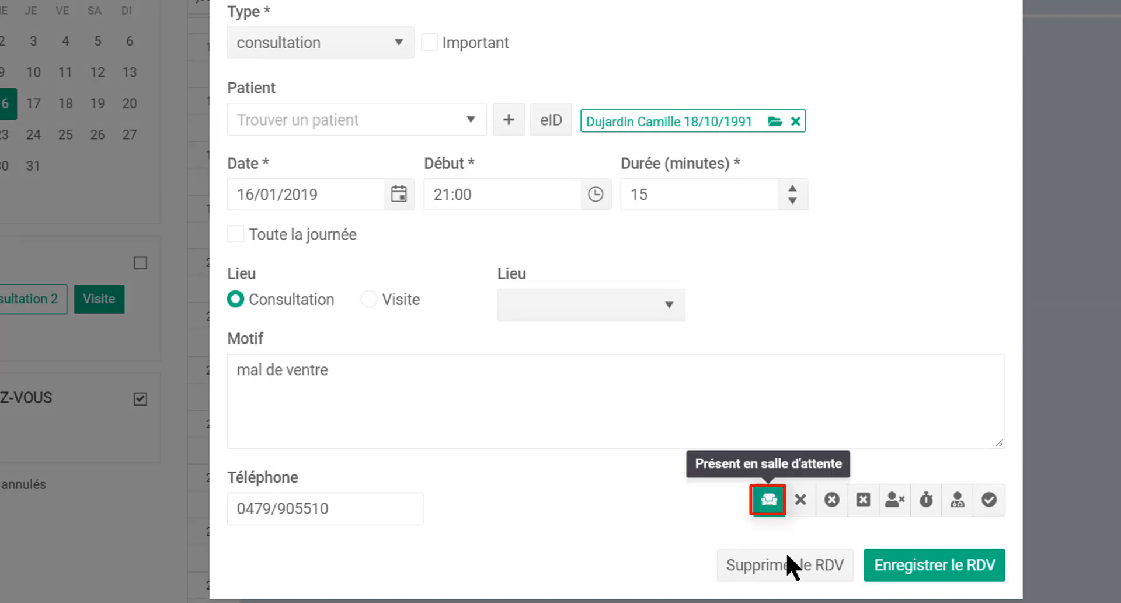
click(936, 564)
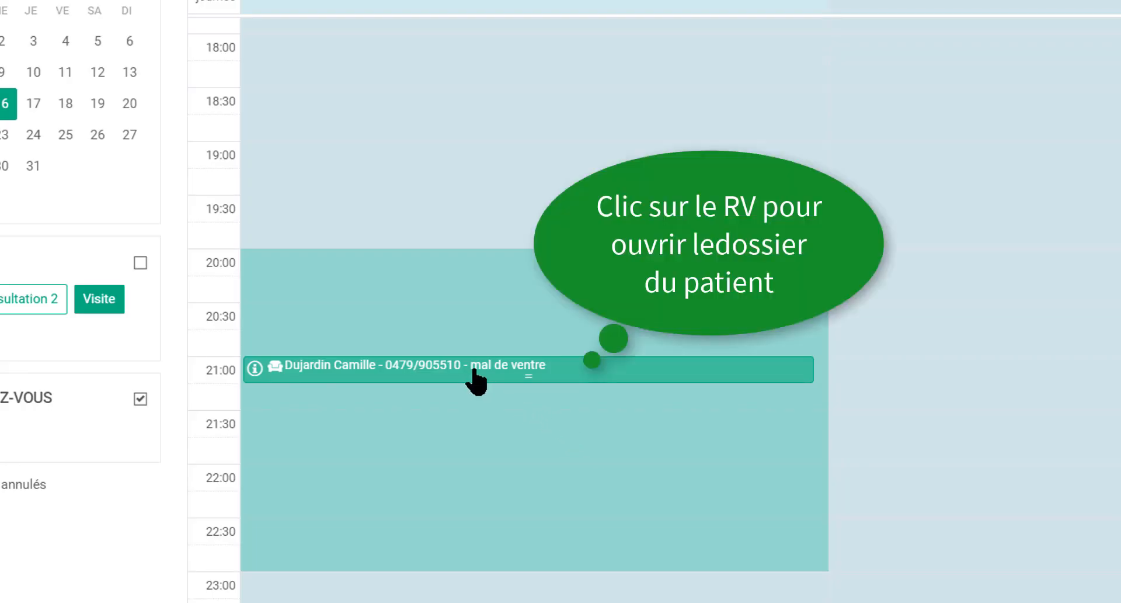
Create a consultation at 21:15 for a new patient registered with name and date of birth, with status "Présent en salle d'attente"
click(480, 485)
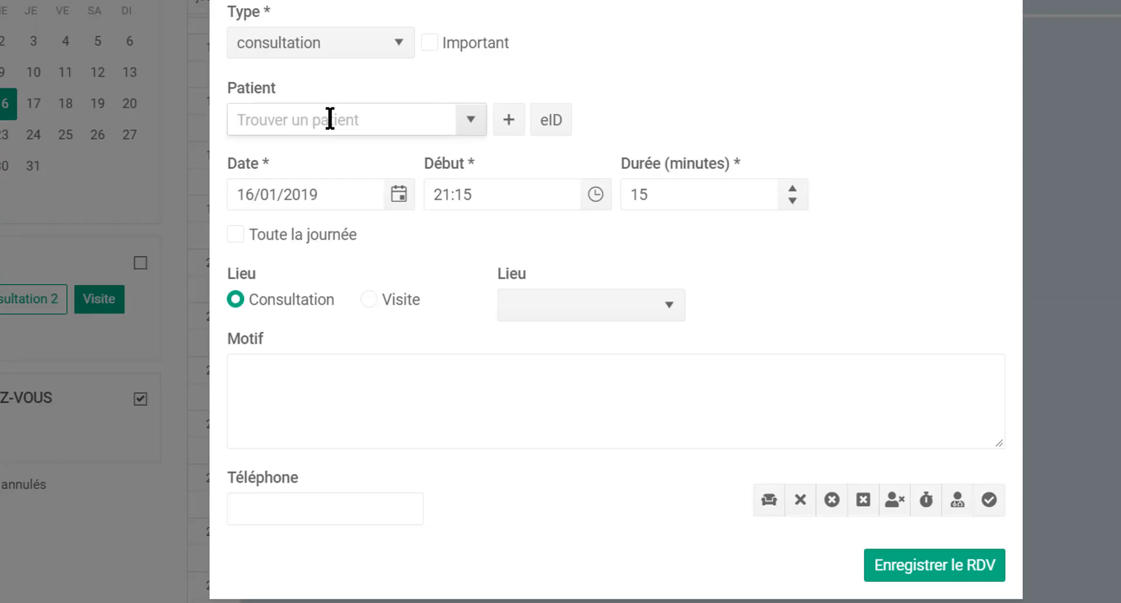
text(fra)
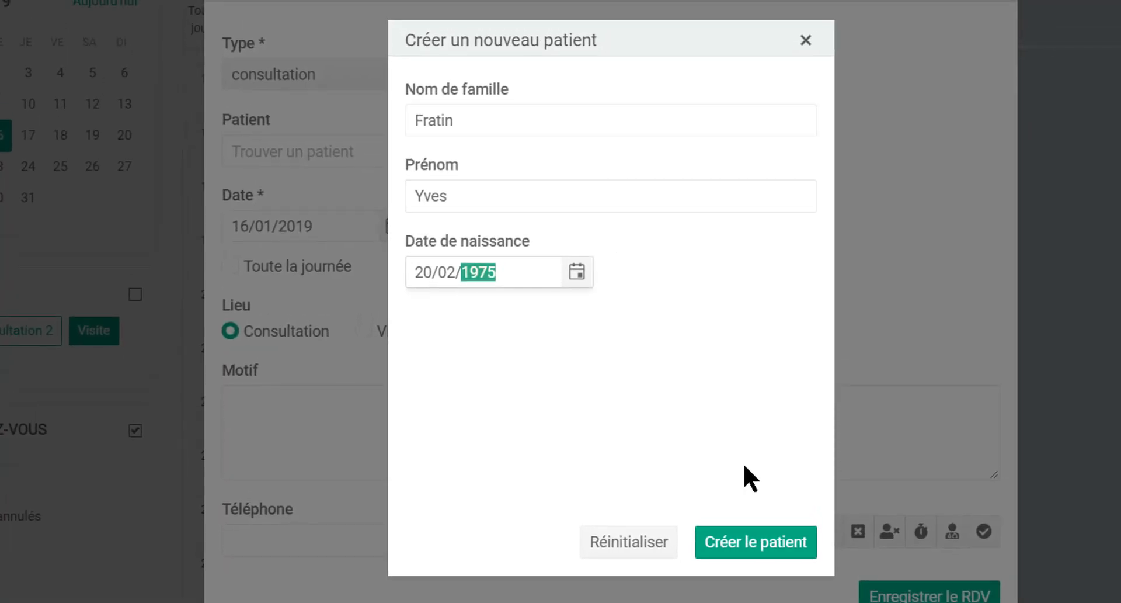
click(760, 548)
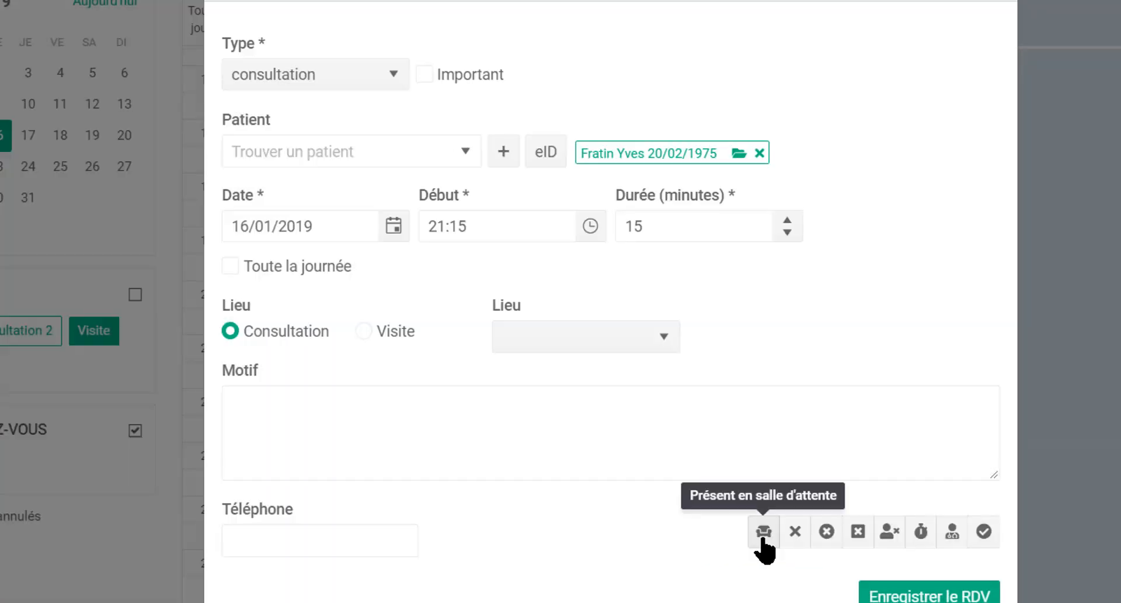
click(763, 538)
Start a new 15-minute consultation on 16/01/2019 at 21:30 and try to add its patient by eID card
click(262, 459)
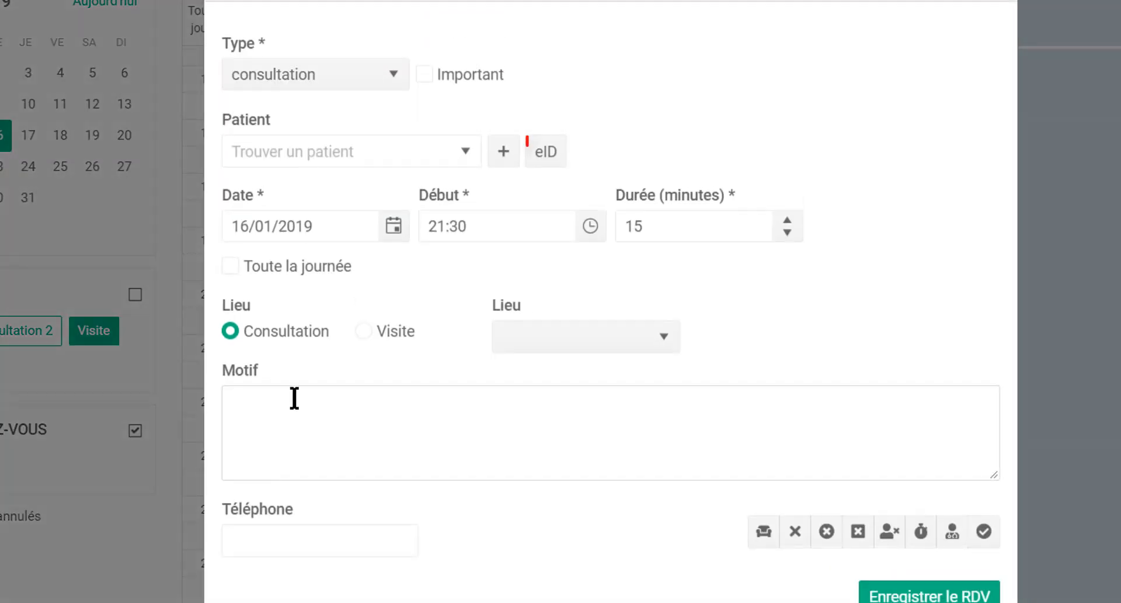
click(546, 153)
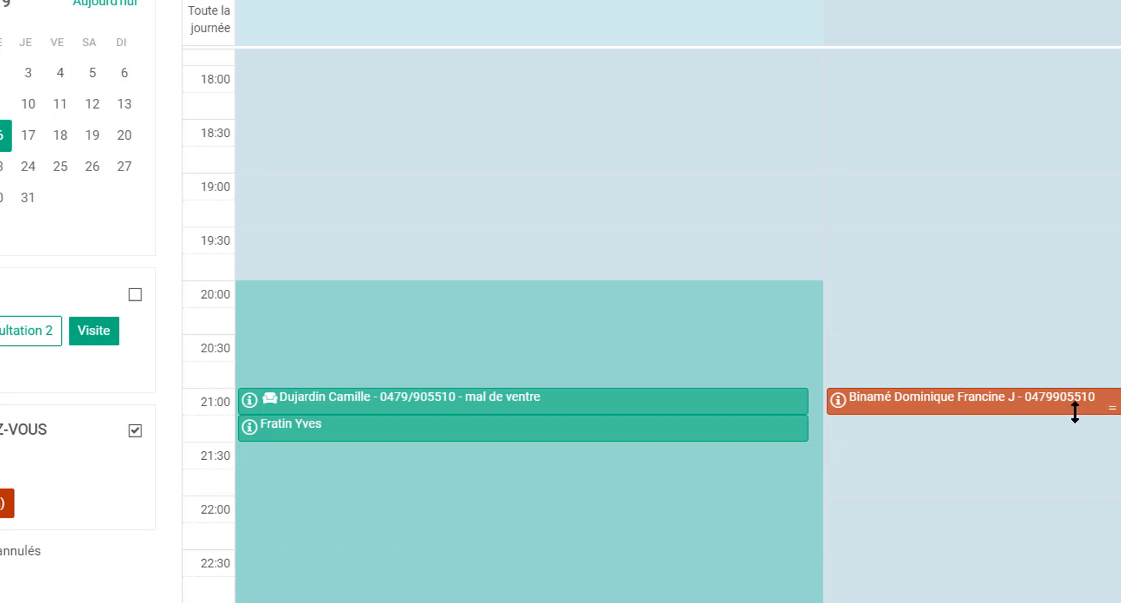
Move the orange 21:00 appointment to 19:30 in the Consultation 1 agenda
drag(911, 401, 361, 250)
mouse_move(839, 433)
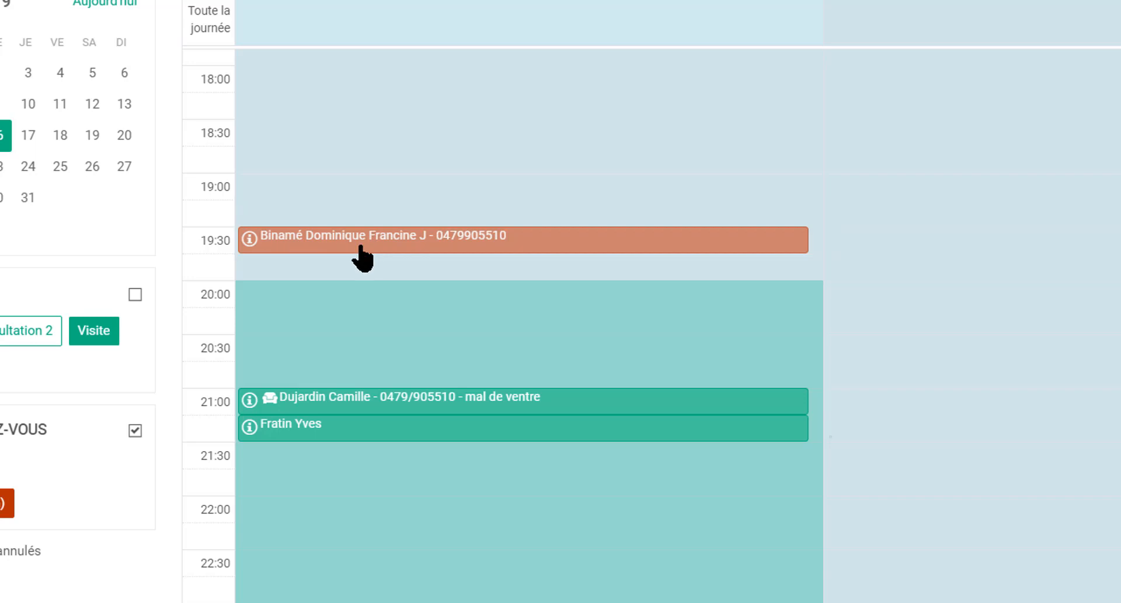
mouse_move(248, 252)
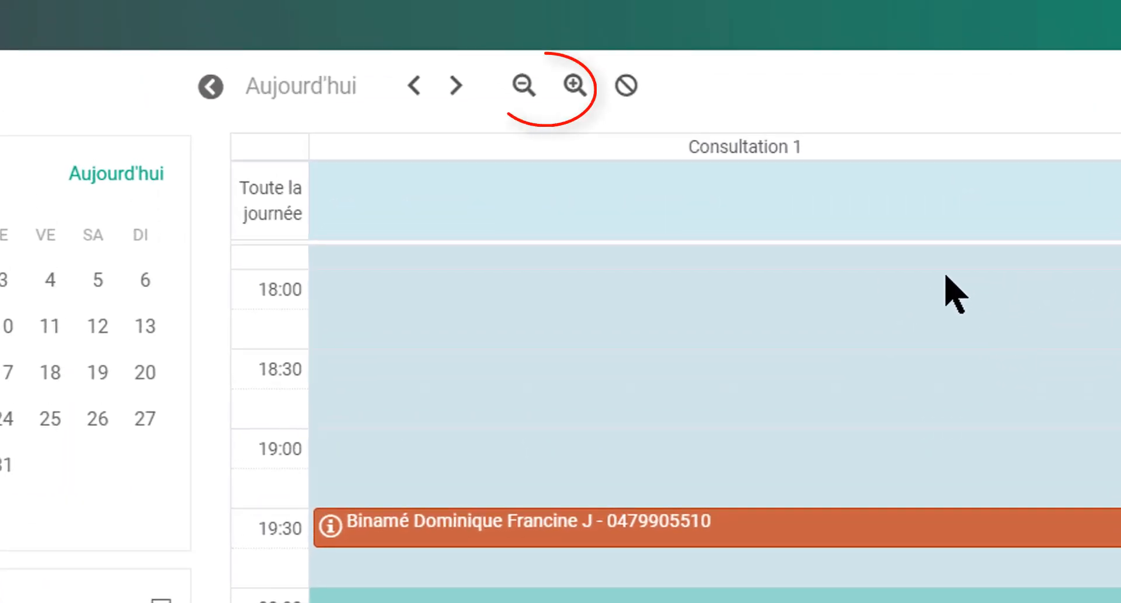
click(521, 87)
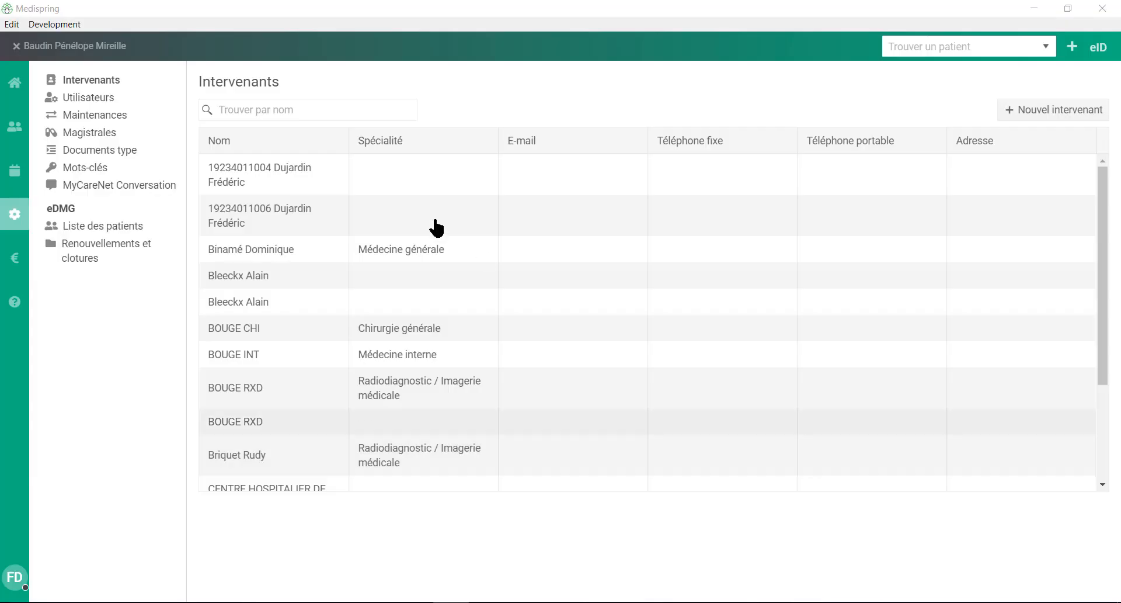
Open the PMG SOAP document template for editing from the document types in the settings
click(100, 153)
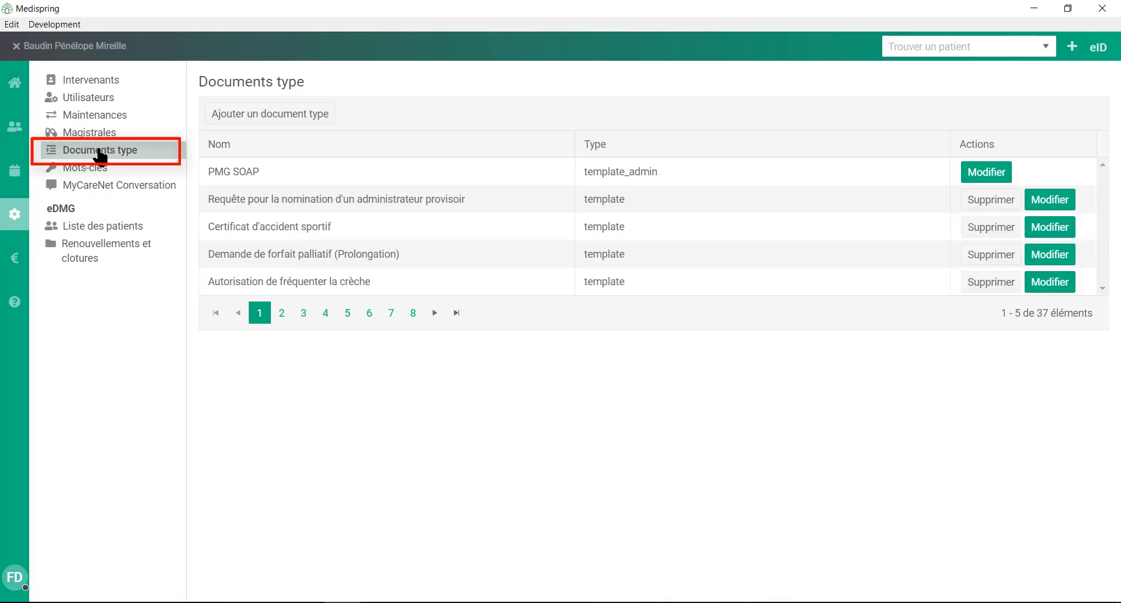
click(253, 178)
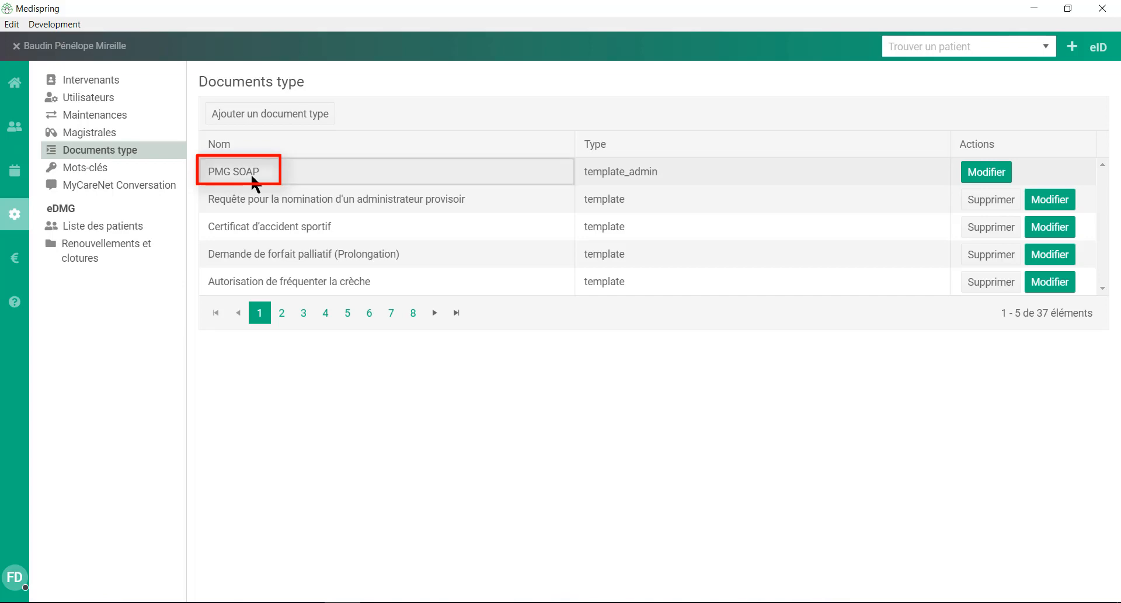
click(983, 175)
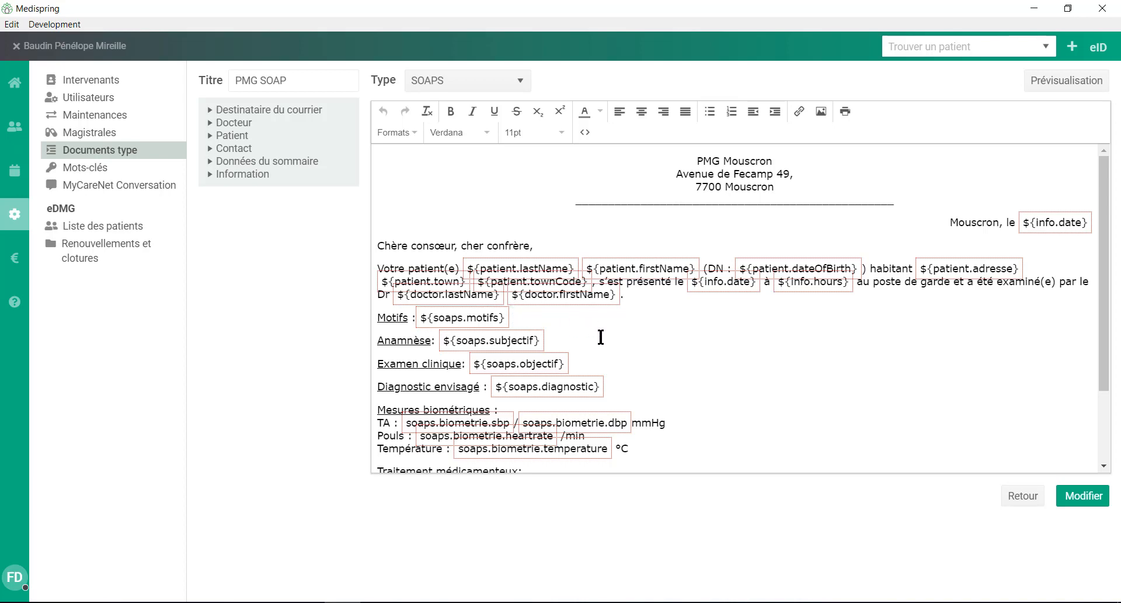
Insert "(niss : )" containing the patient's national register number field after "Votre patient(e)" in the letter, and save the template
click(211, 136)
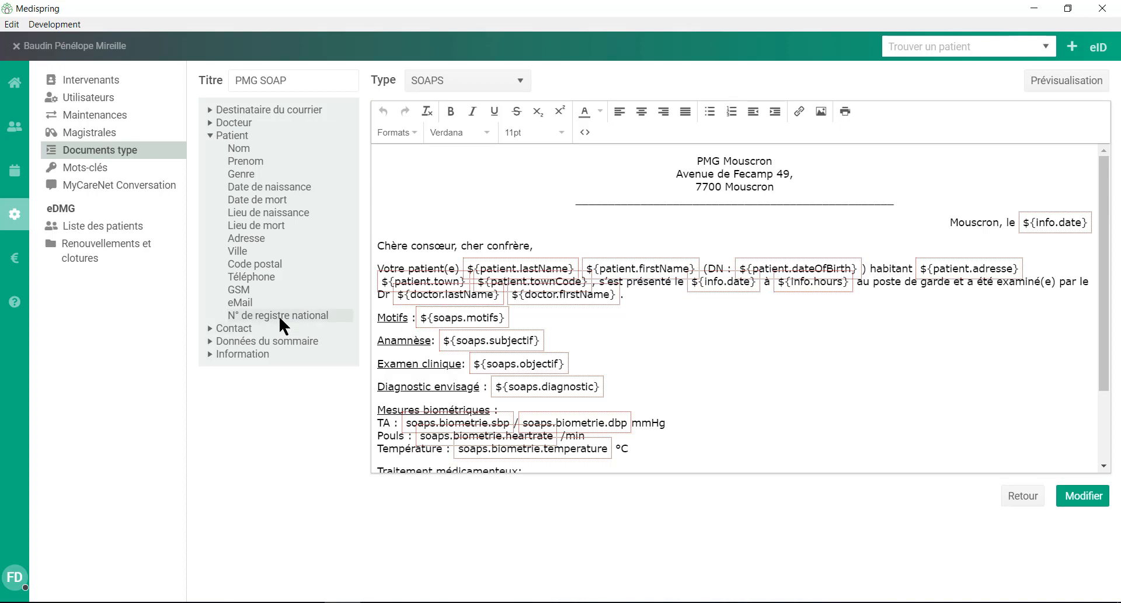
click(457, 269)
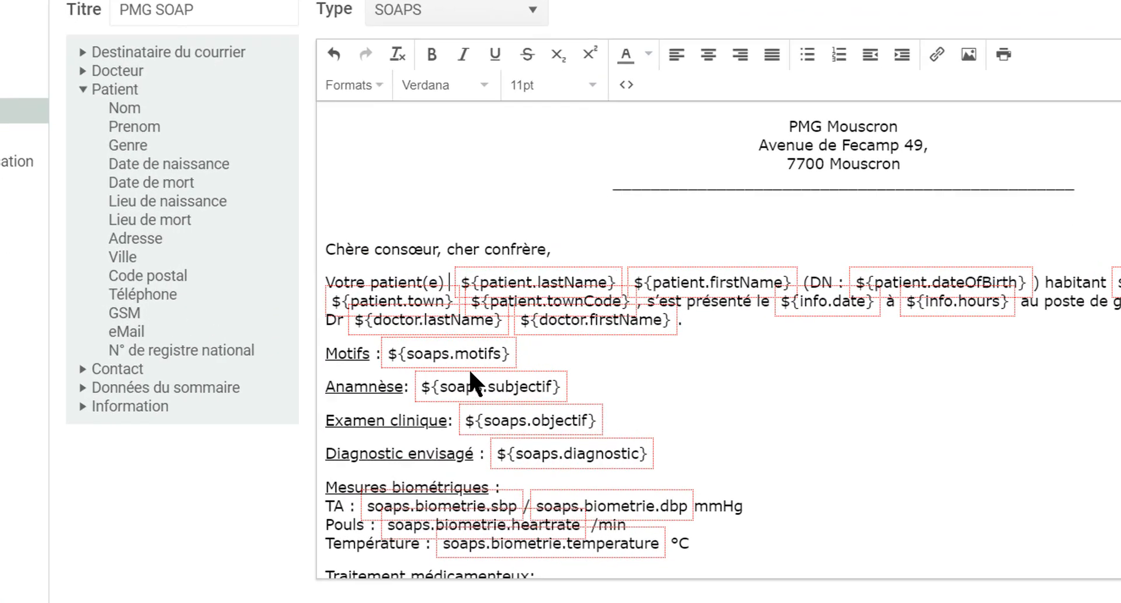
text((niss :)
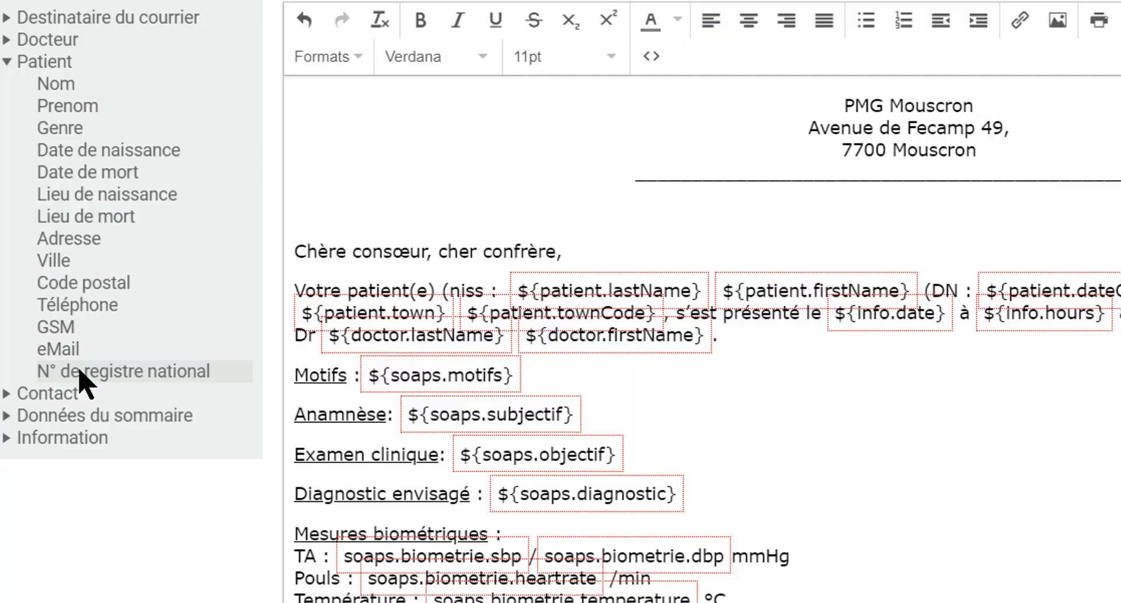
click(80, 370)
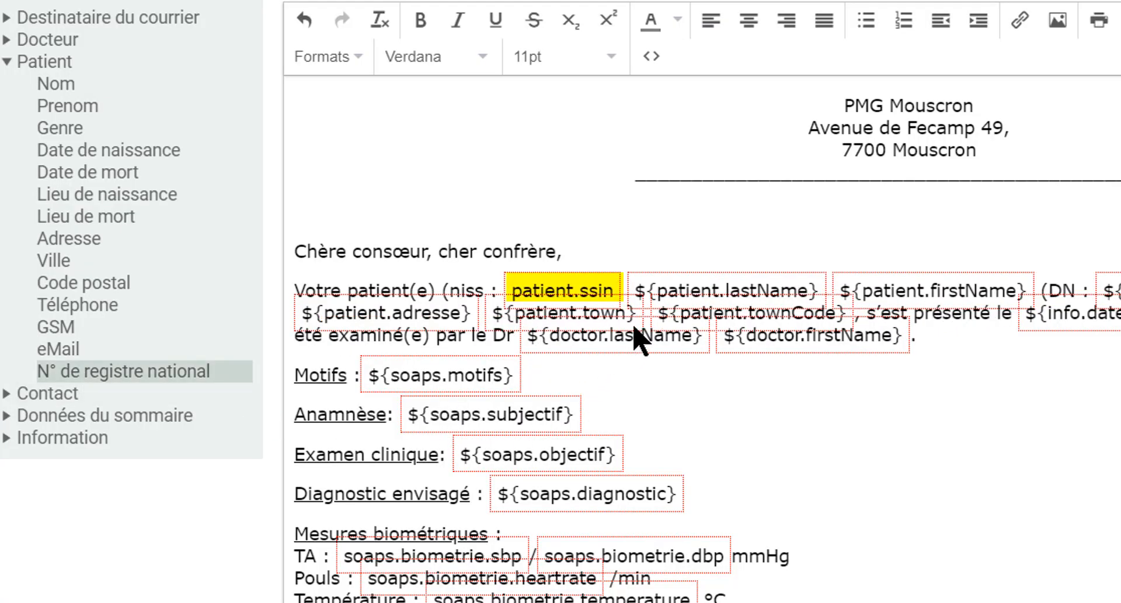
text())
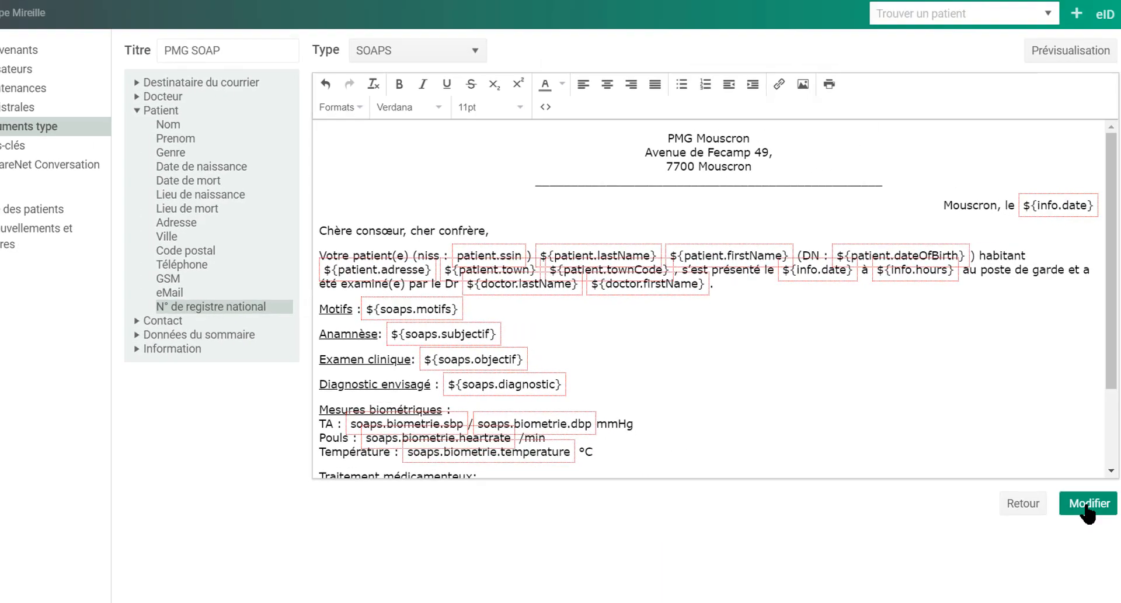
click(1086, 501)
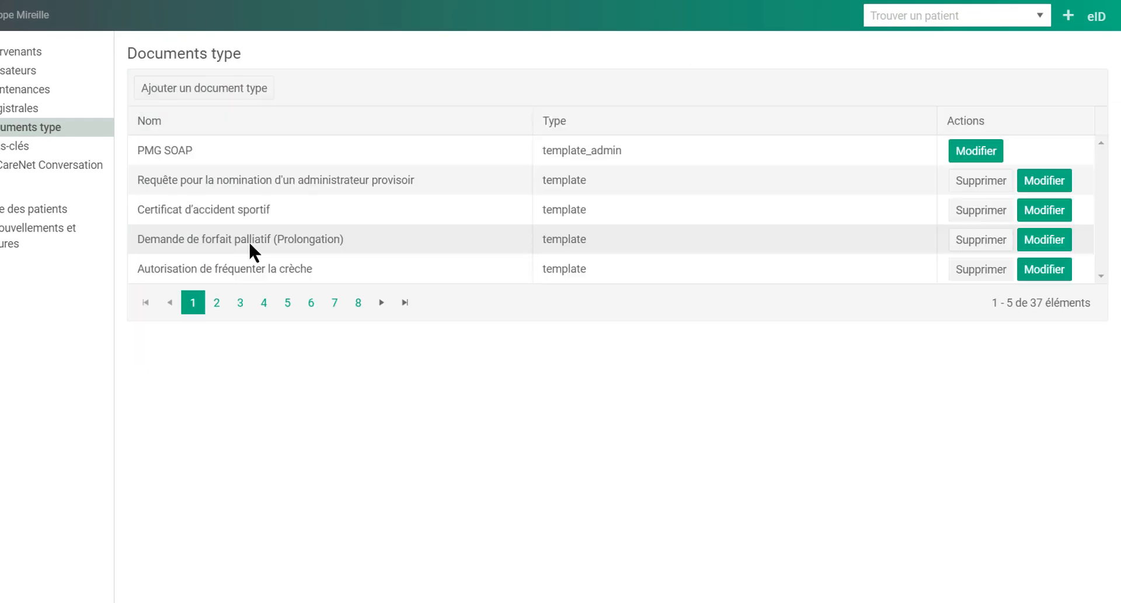